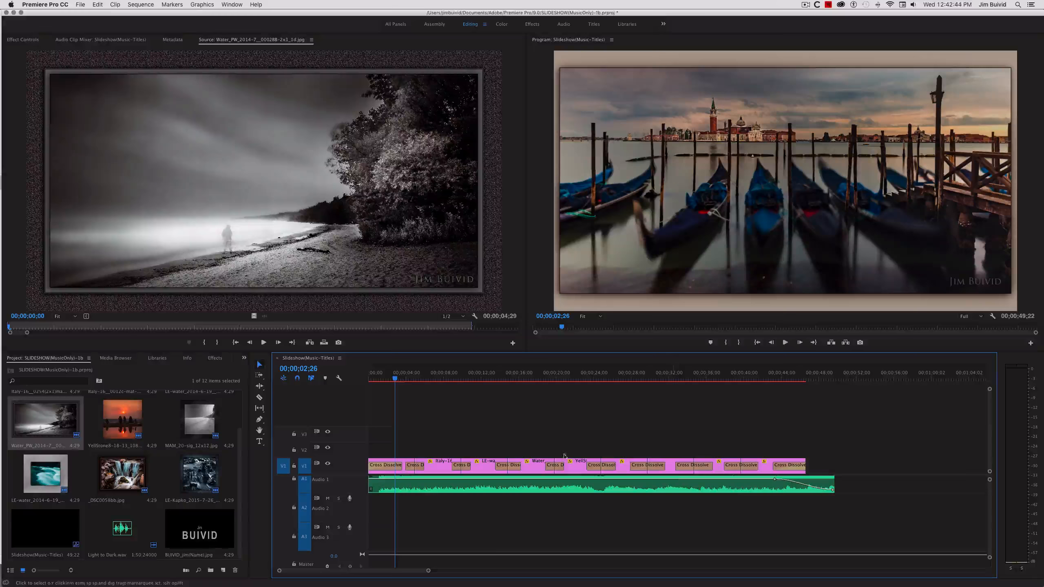
Shift all clips and the music on the timeline about 5 seconds 22 frames later, leaving a gap at the sequence start
left_click_drag(396, 381, 407, 380)
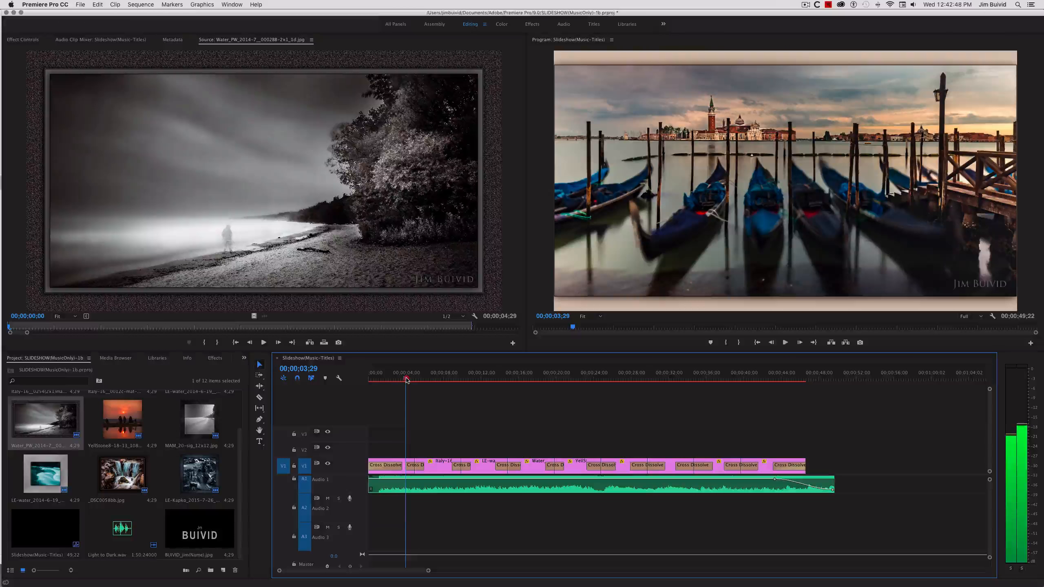
left_click(407, 380)
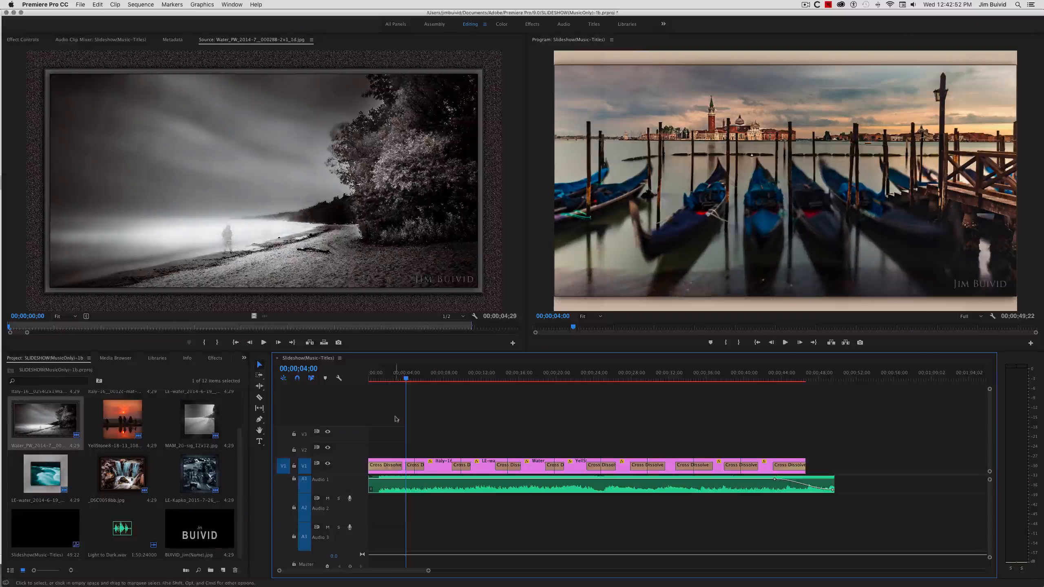
left_click(259, 377)
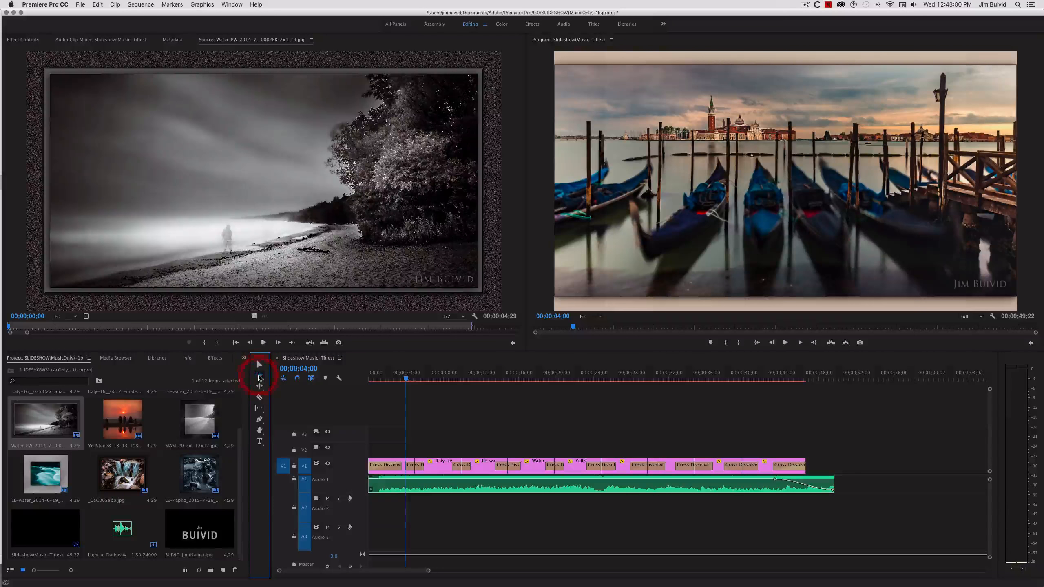
left_click(375, 464)
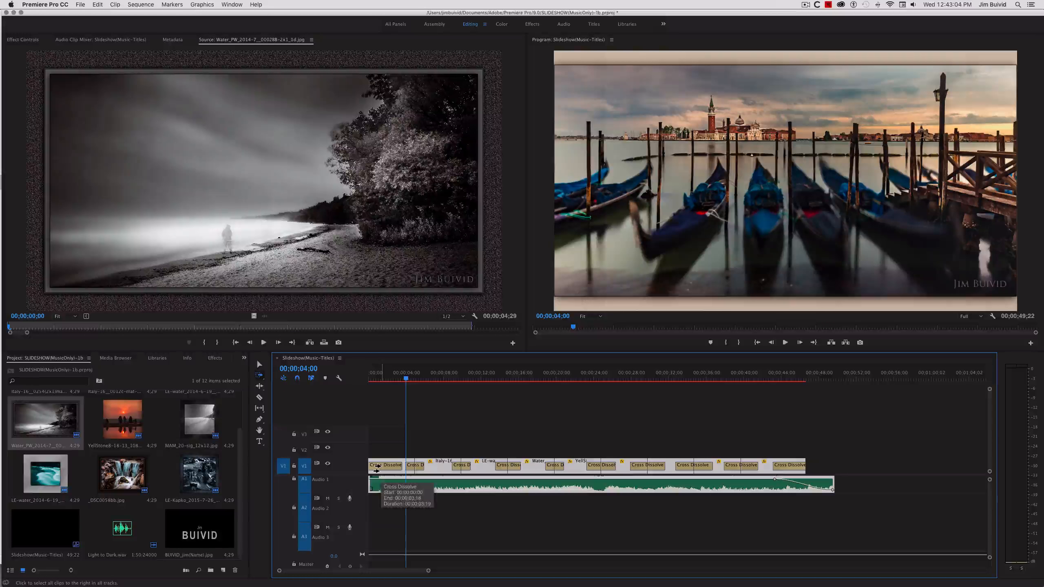
left_click_drag(375, 469, 435, 470)
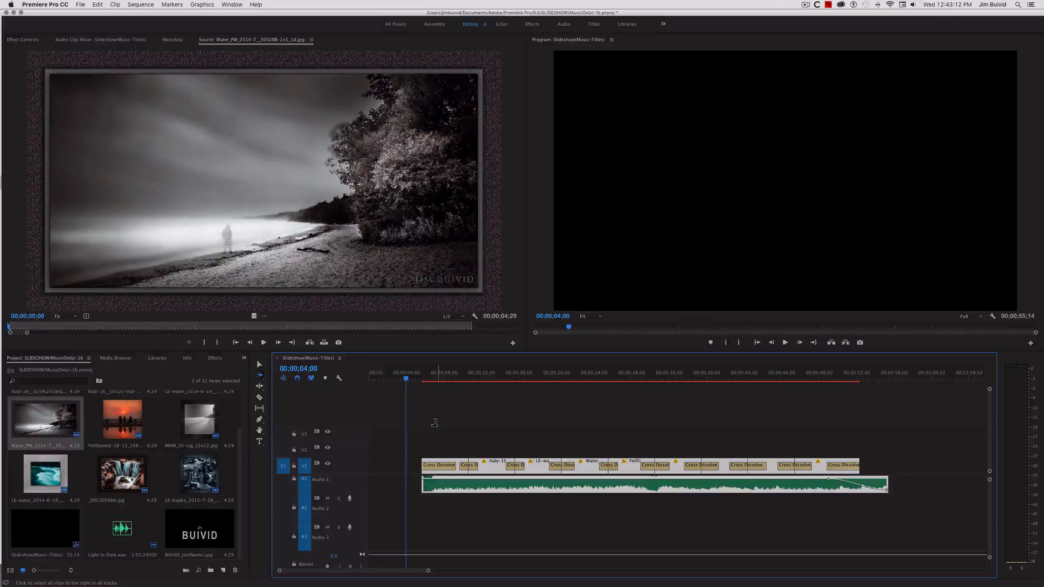
Add a text layer with the author's first name at 00;00;00;00 and move it near the centre of the frame
left_click_drag(406, 378, 361, 379)
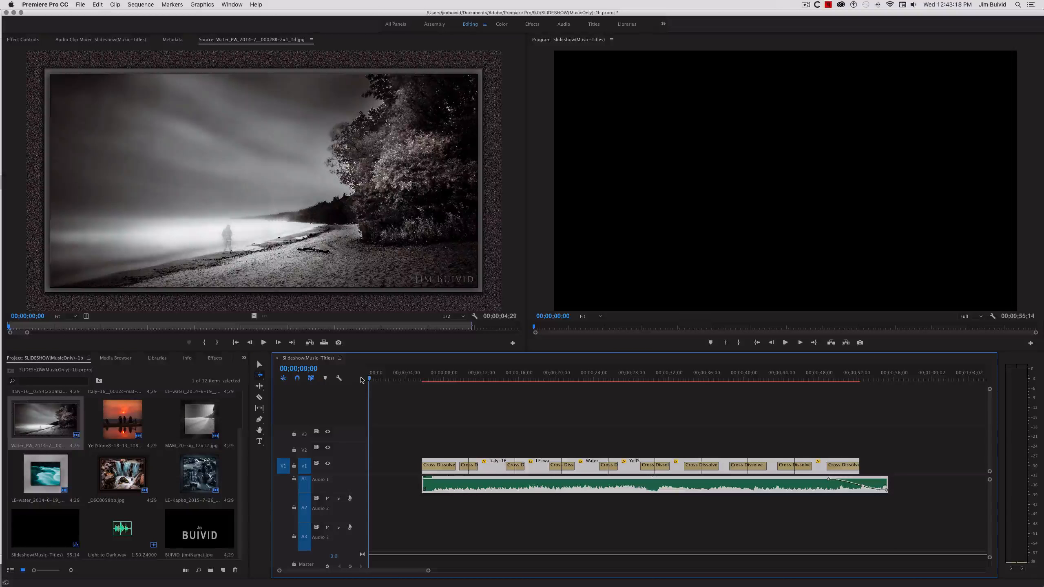
left_click(260, 443)
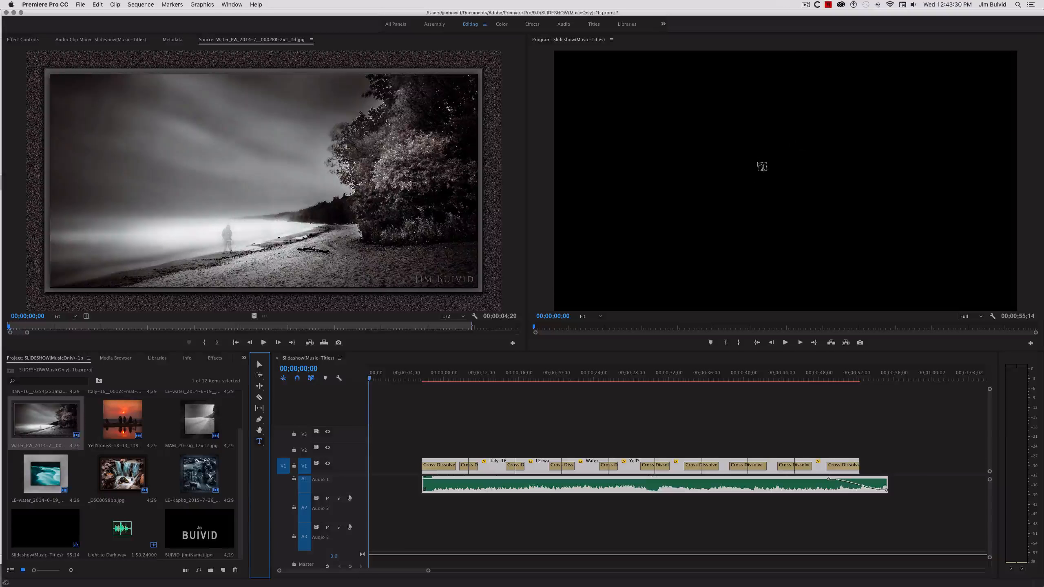
left_click(719, 154)
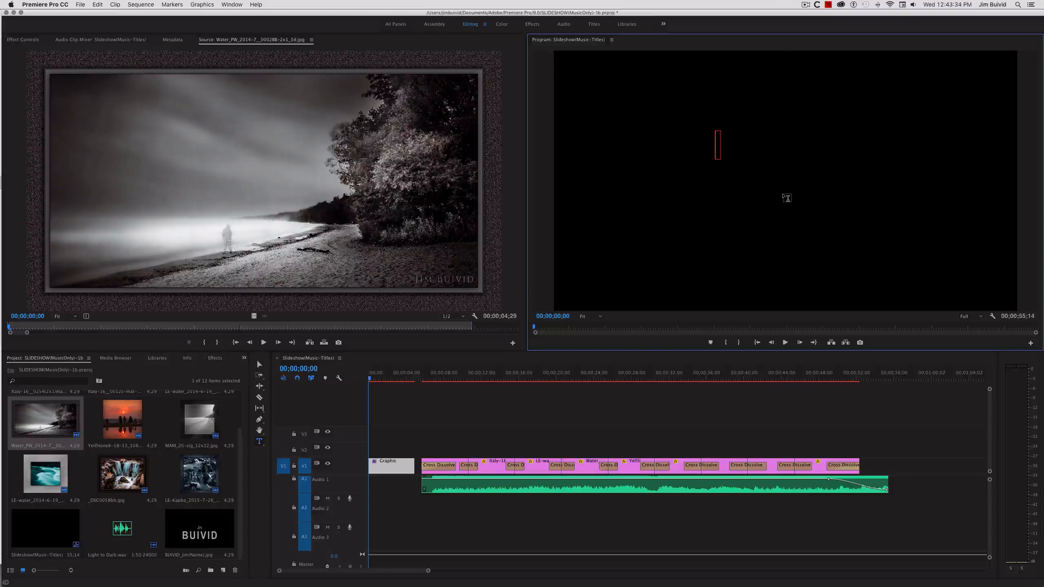
type("Jim")
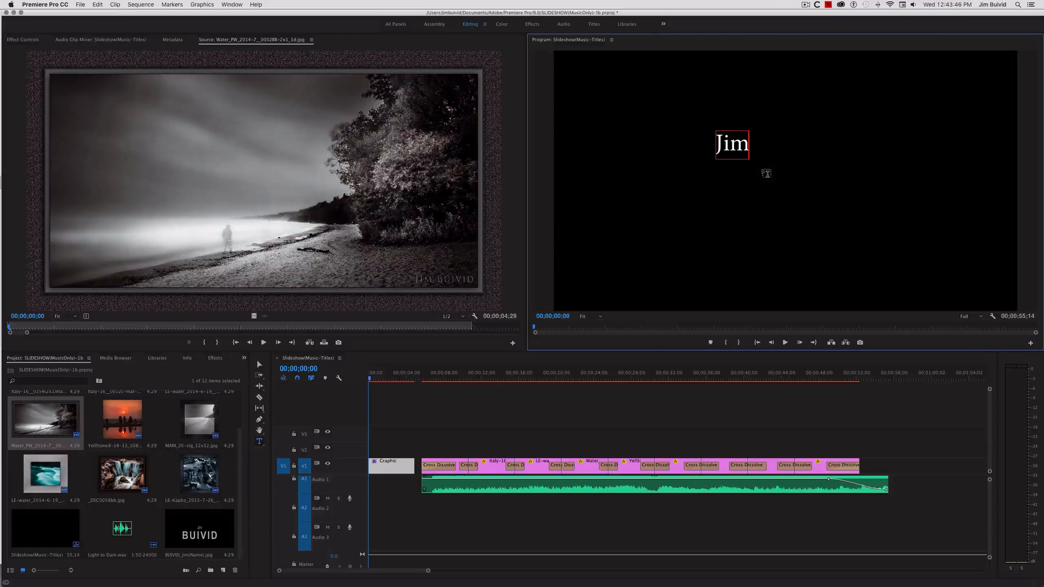
left_click(259, 366)
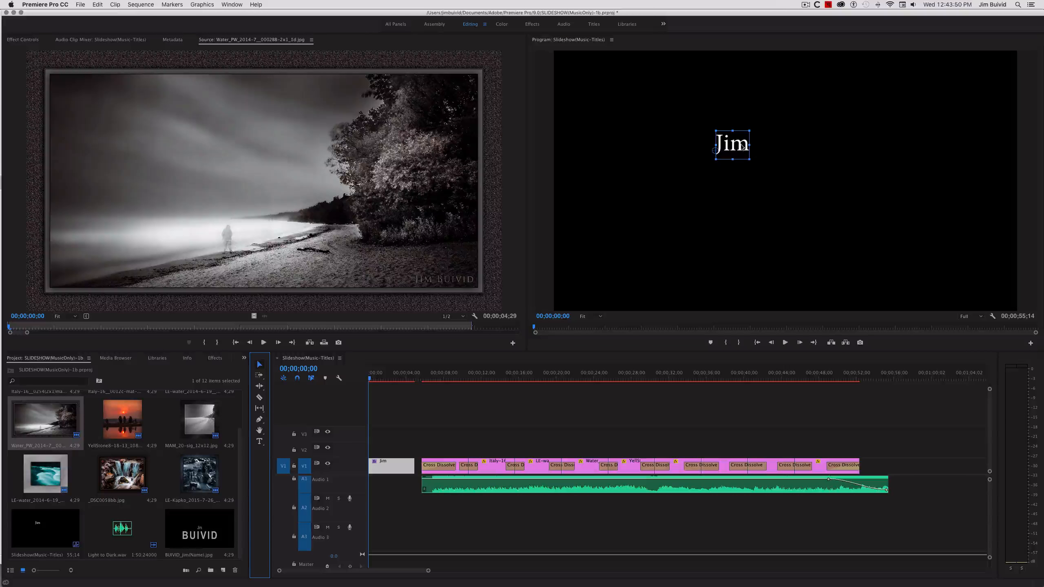
left_click_drag(742, 147, 776, 178)
left_click(816, 186)
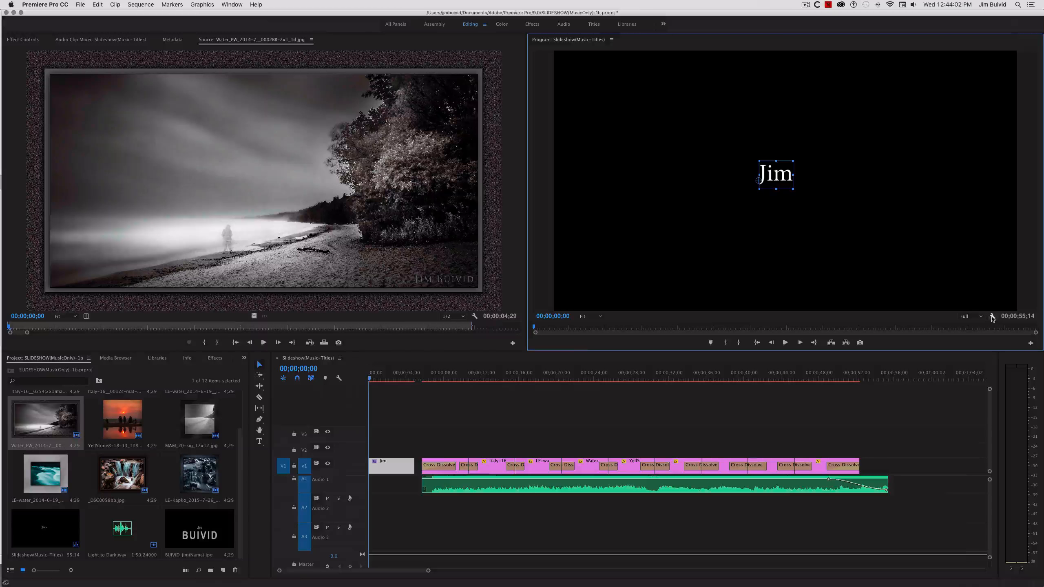
Turn on Safe Margins and Snap Graphics for the program monitor
left_click(994, 317)
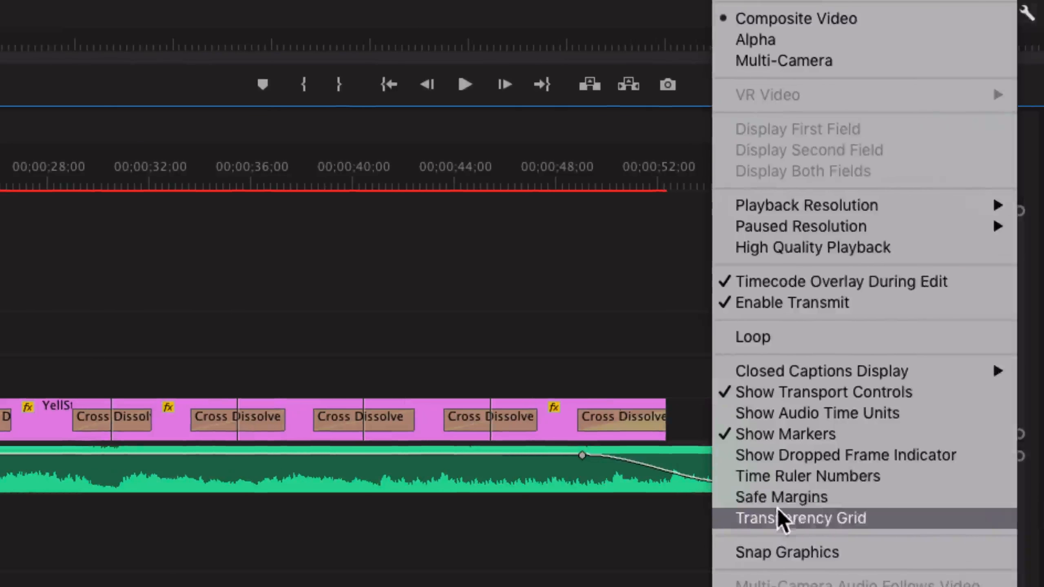
left_click(744, 498)
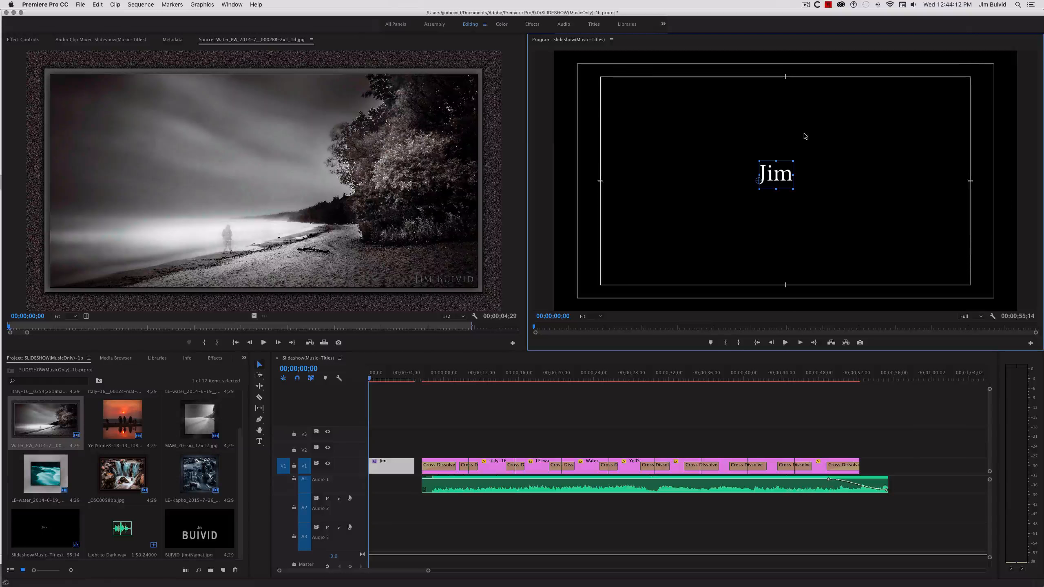
left_click(993, 316)
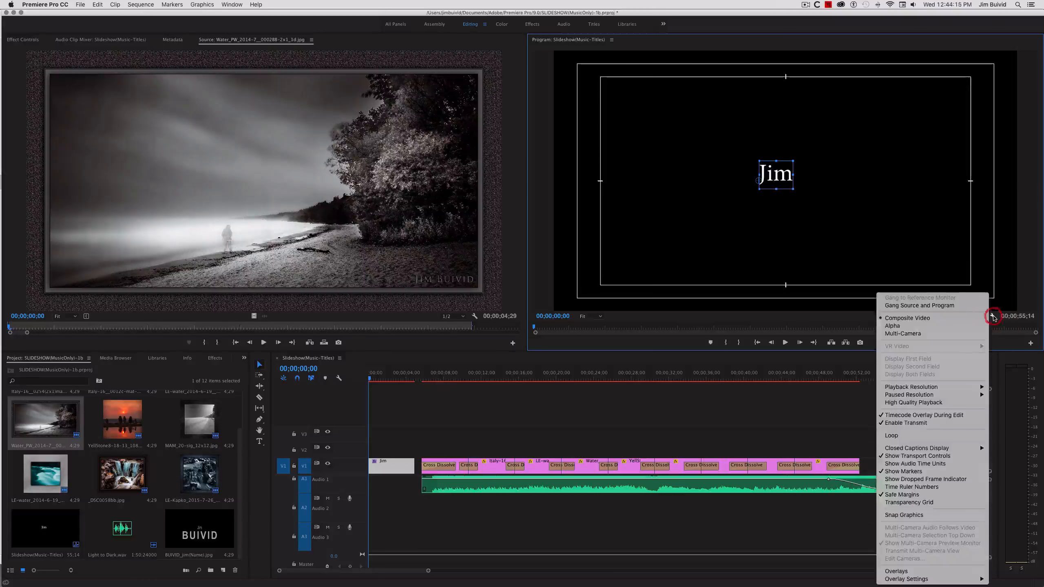
left_click(913, 516)
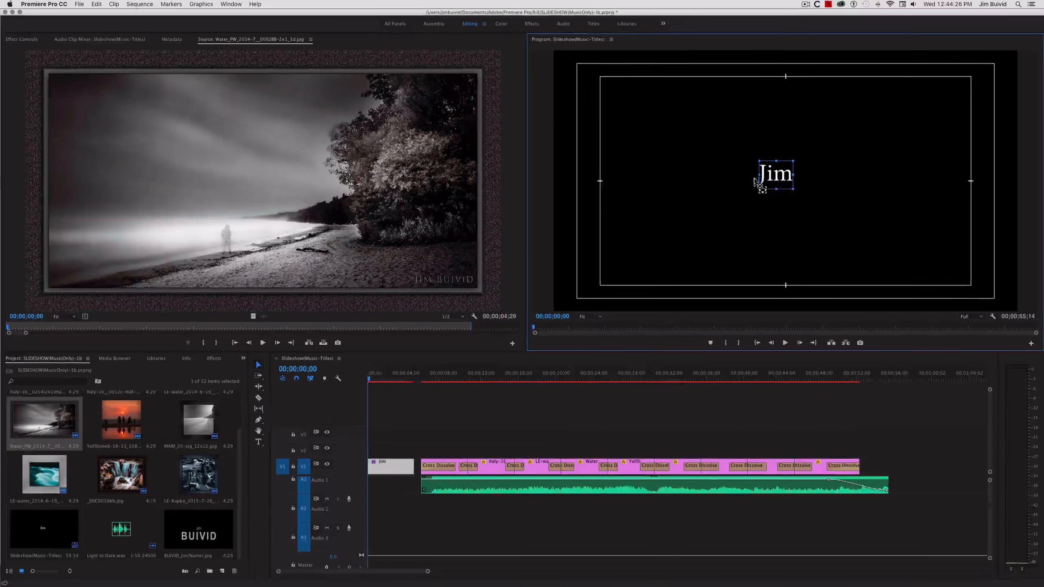
Center-align the title text and move it to the frame's horizontal centre, slightly above the middle, at about 719, 465
left_click(773, 175)
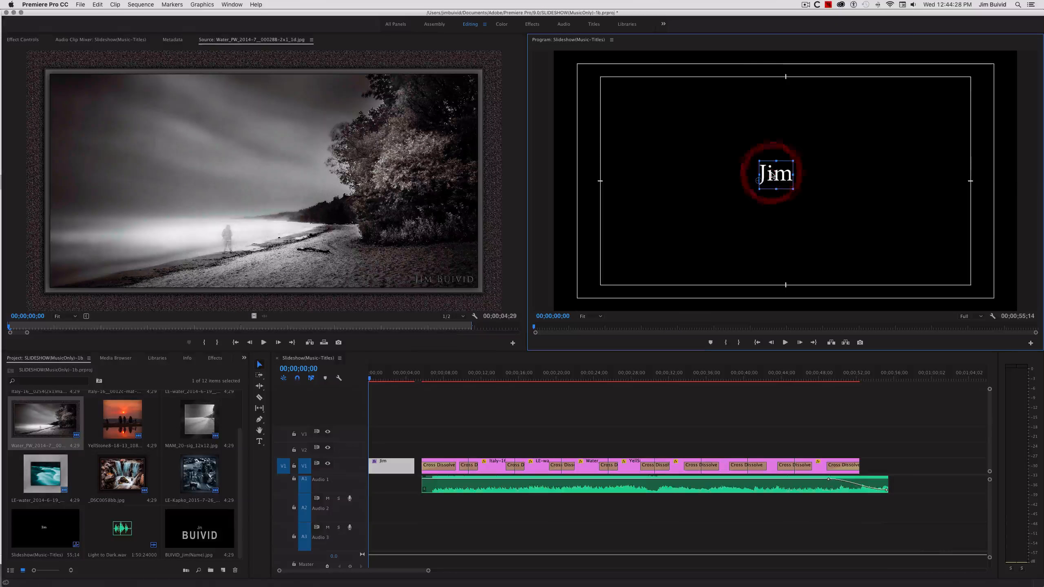
left_click(23, 40)
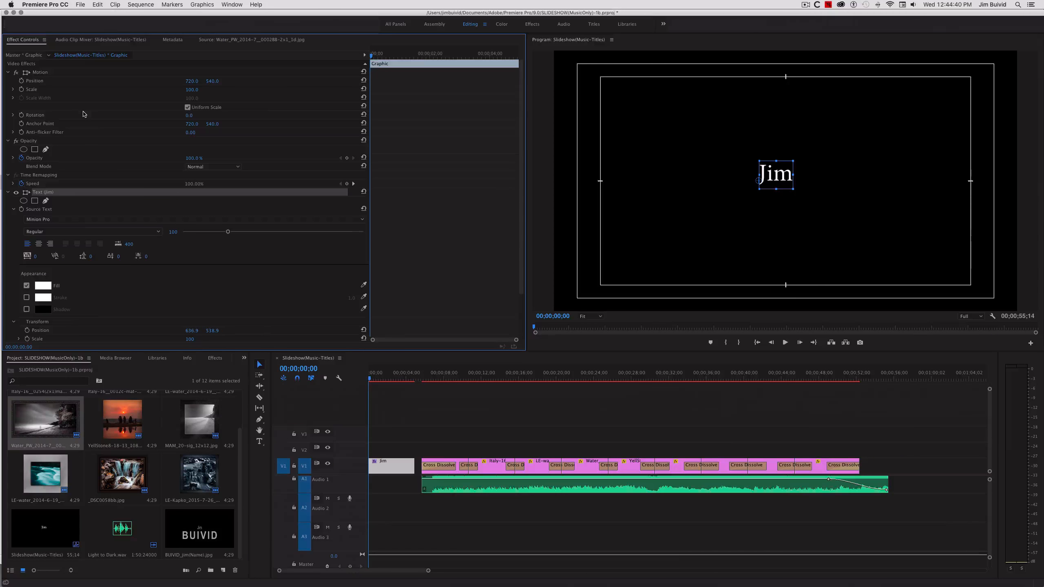
left_click(39, 244)
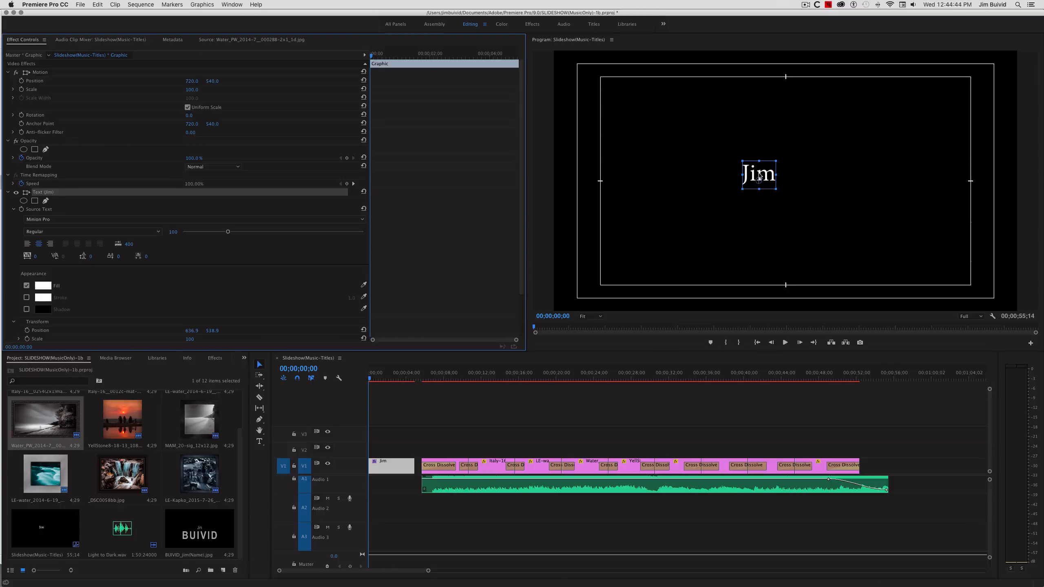
left_click_drag(770, 175, 795, 164)
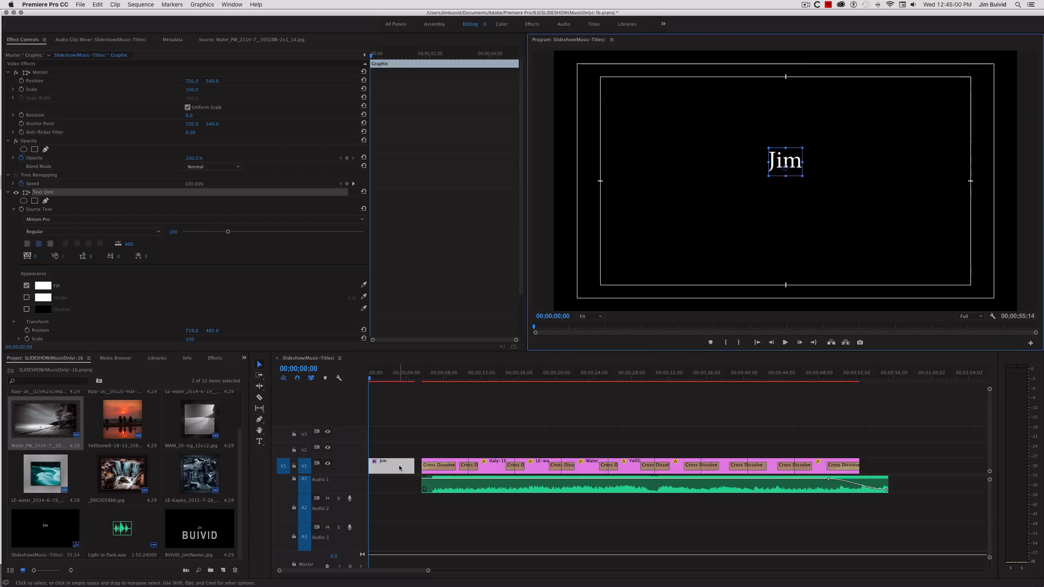
Move the title clip up to track V3 and set the text's font to Arial Narrow
left_click_drag(400, 467, 398, 437)
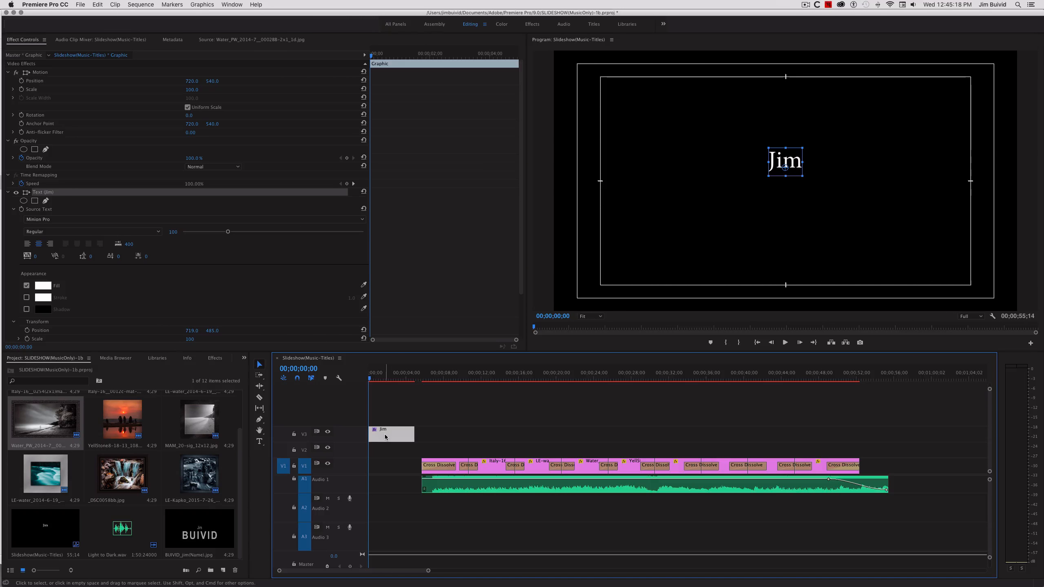
left_click(785, 160)
left_click(785, 160)
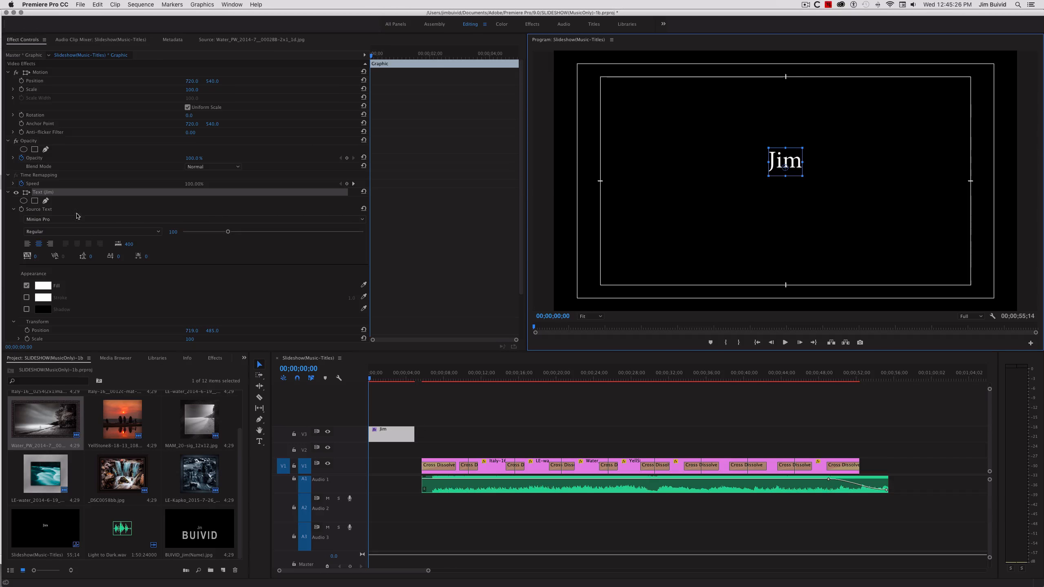
left_click(52, 223)
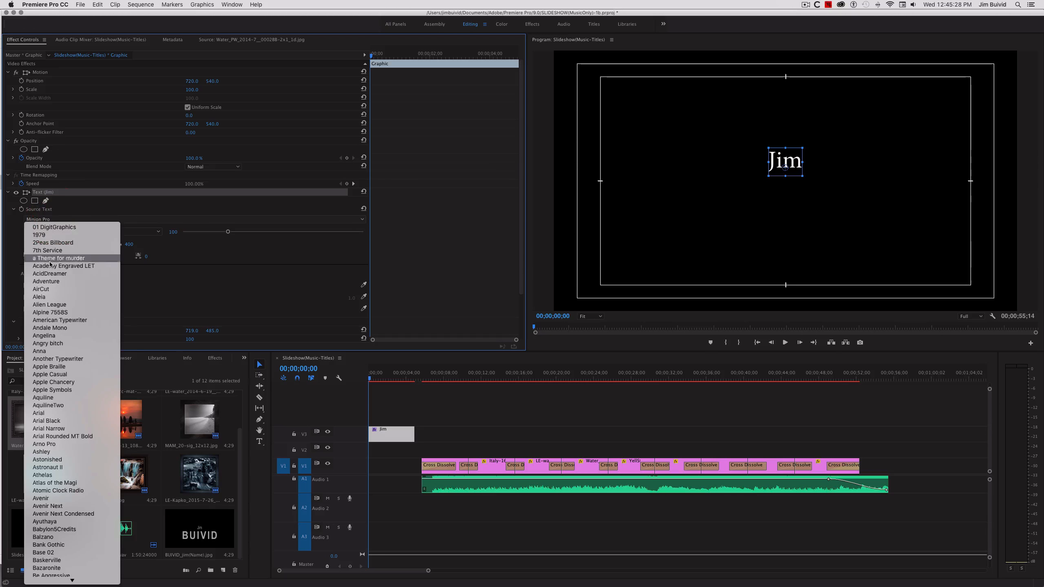
left_click(50, 429)
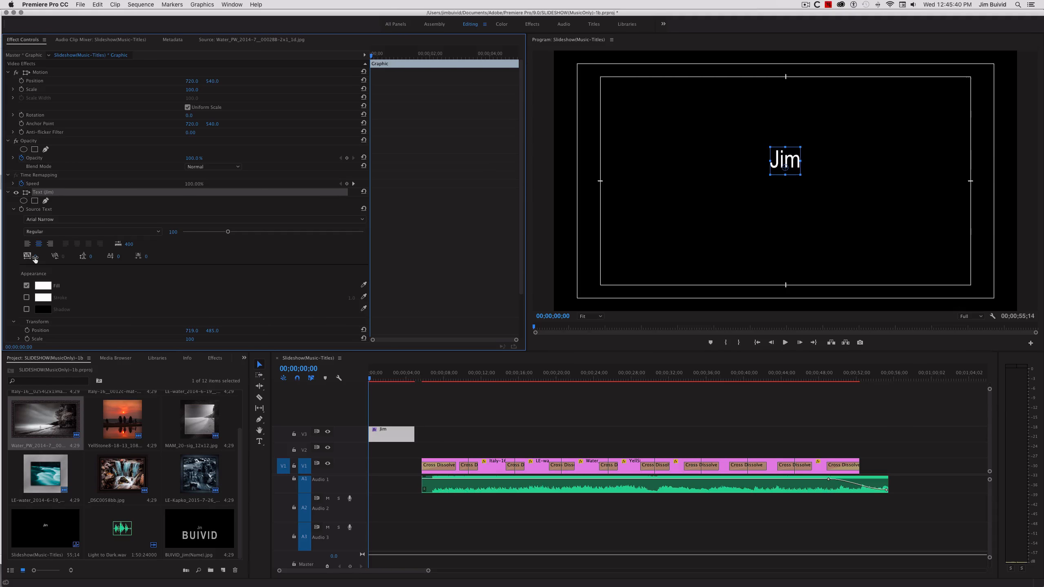
Widen the letter spacing of the title text by setting its tracking to 200
left_click_drag(35, 259, 65, 256)
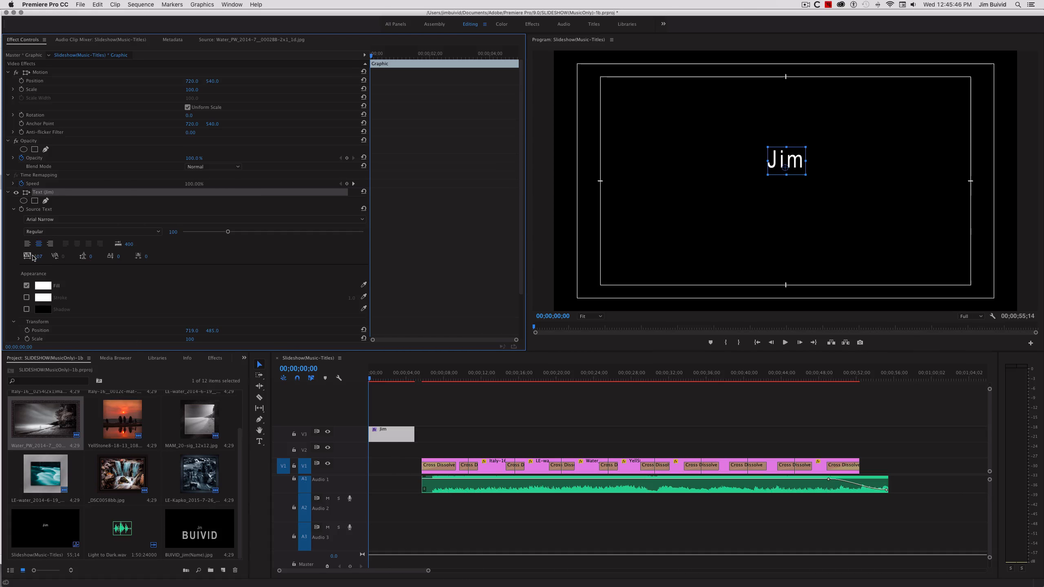
left_click(38, 257)
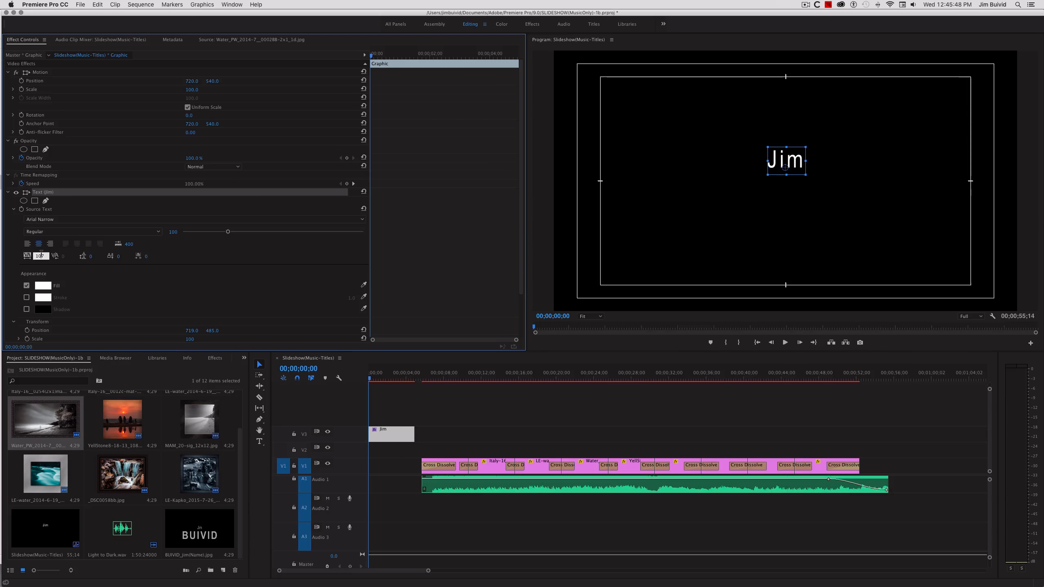
left_click(42, 255)
type("200")
Change the title text's fill colour to the mid grey 908E8E
left_click(43, 286)
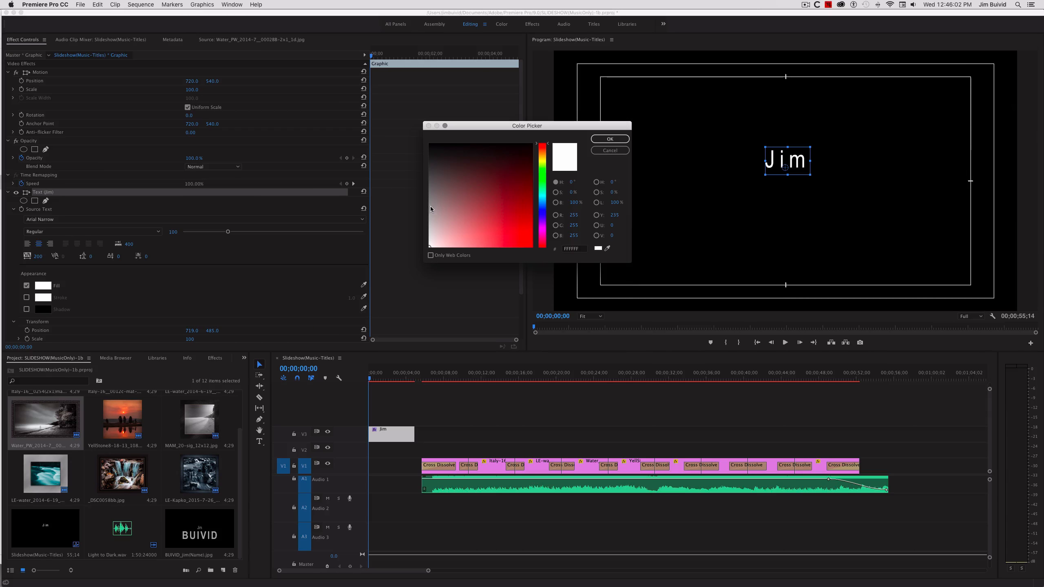
left_click(430, 202)
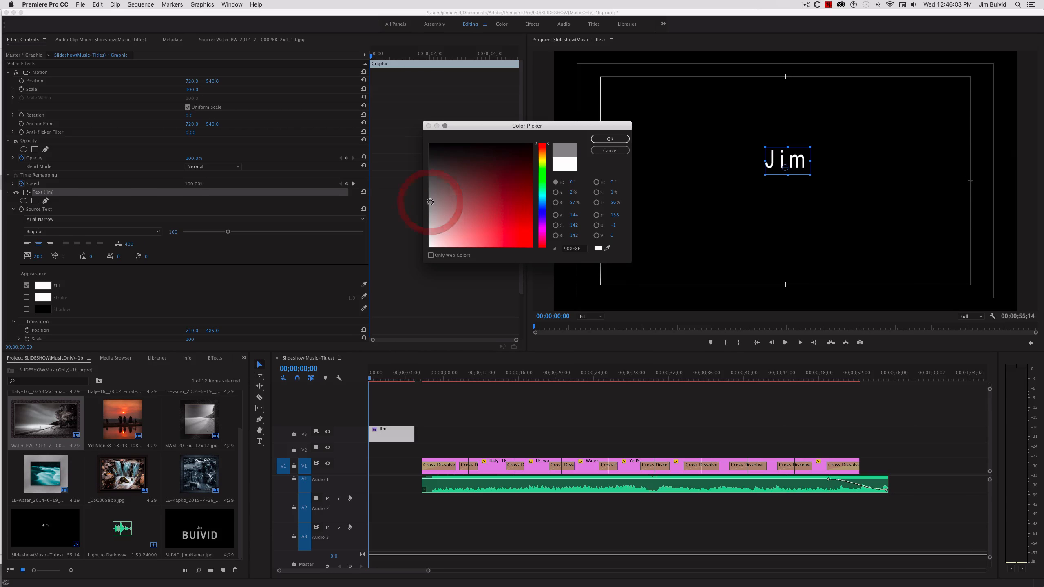
left_click(608, 139)
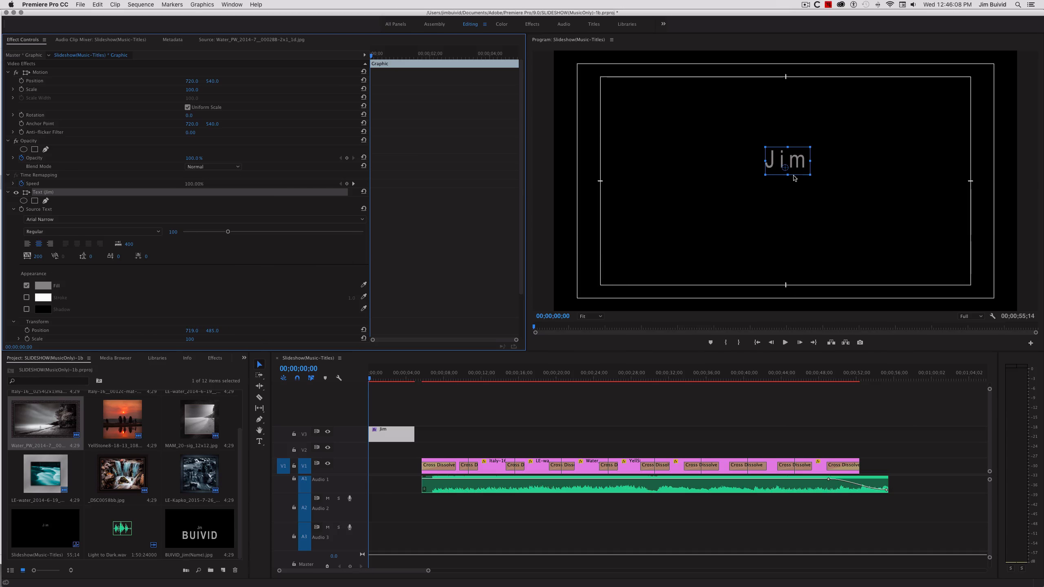
Preview the title from the start of the sequence for about three seconds and return to the beginning
left_click(758, 343)
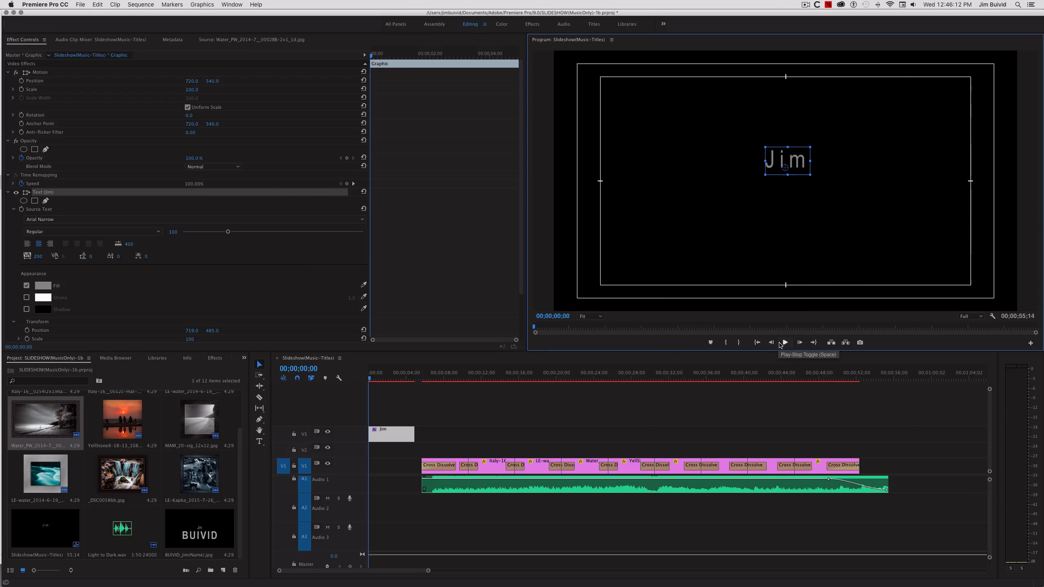
left_click(785, 343)
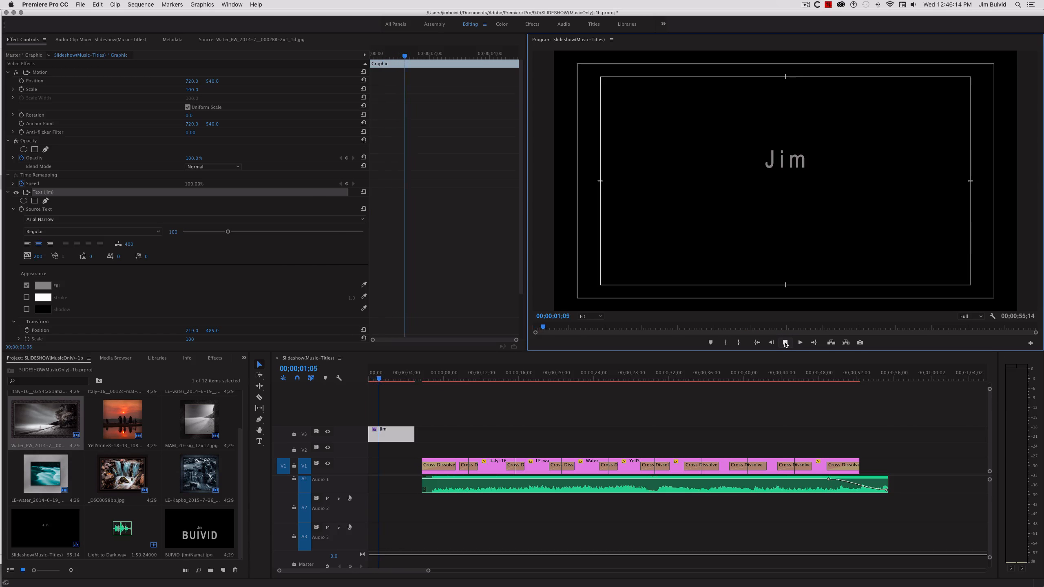
left_click(785, 343)
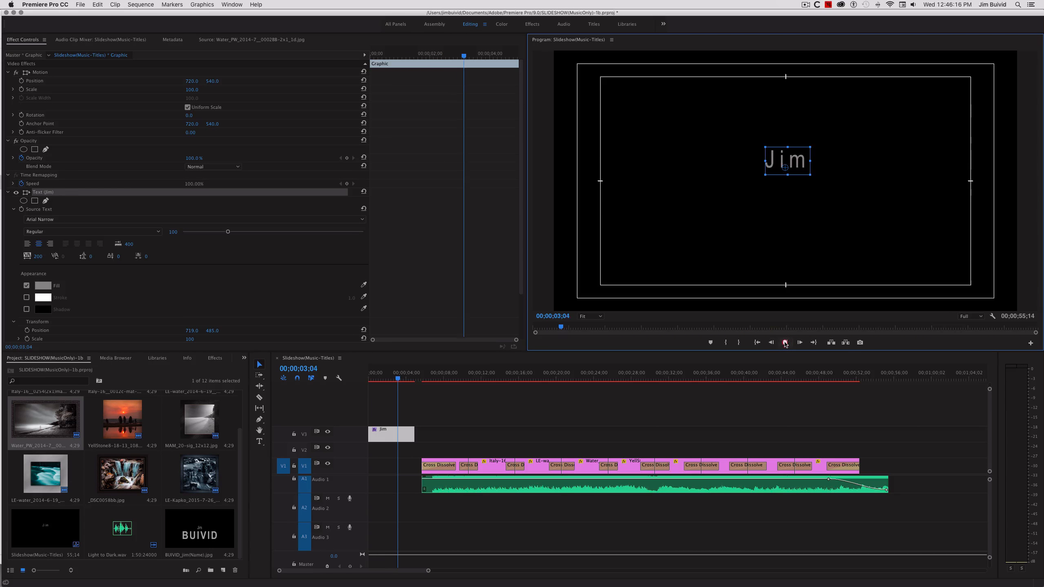
left_click(758, 343)
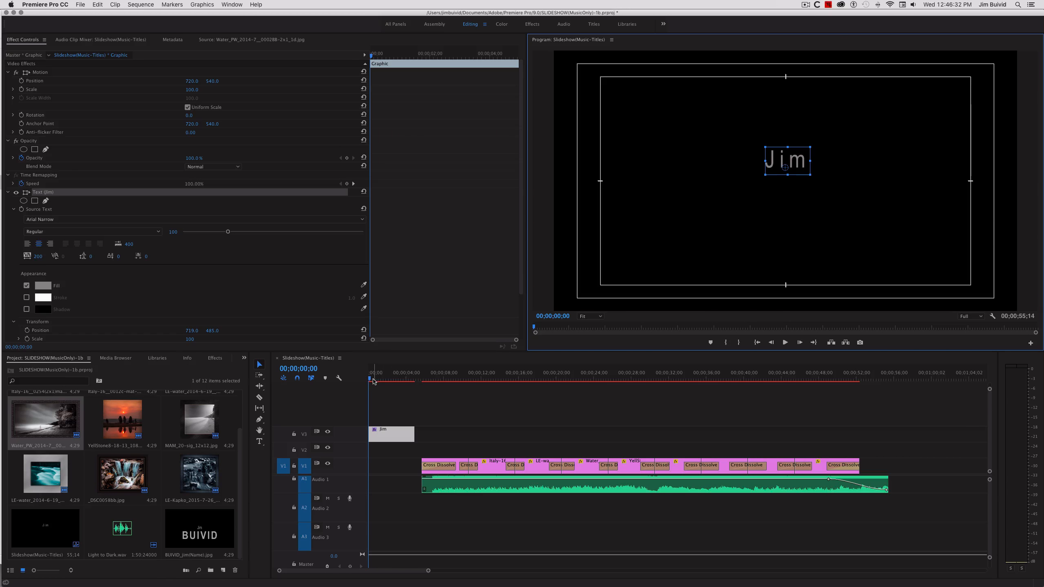
Enable opacity animation for the title text with a keyframe at 00;00;02;01
left_click_drag(371, 382, 390, 384)
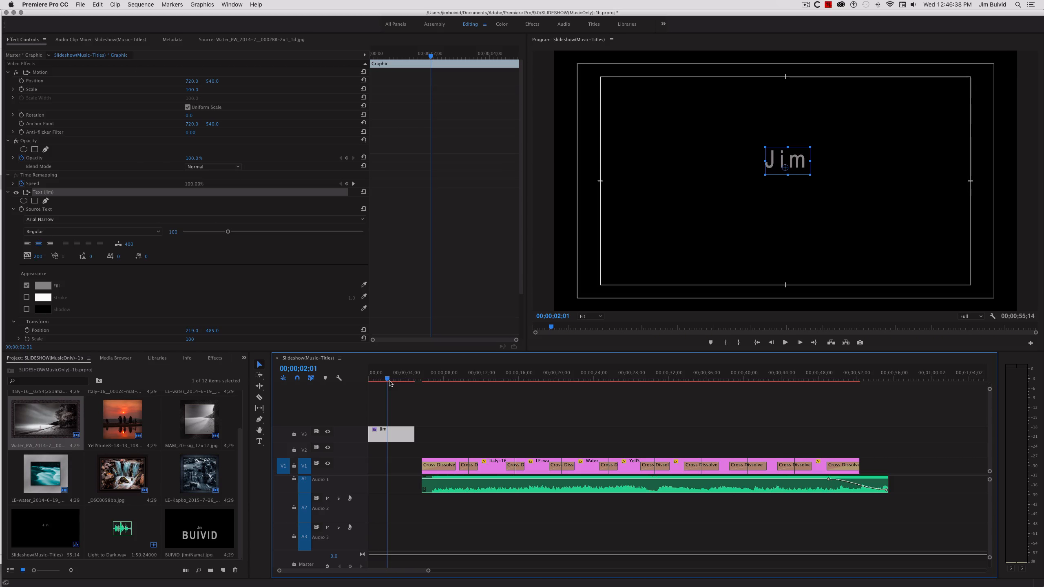
scroll(290, 274, "down", 3)
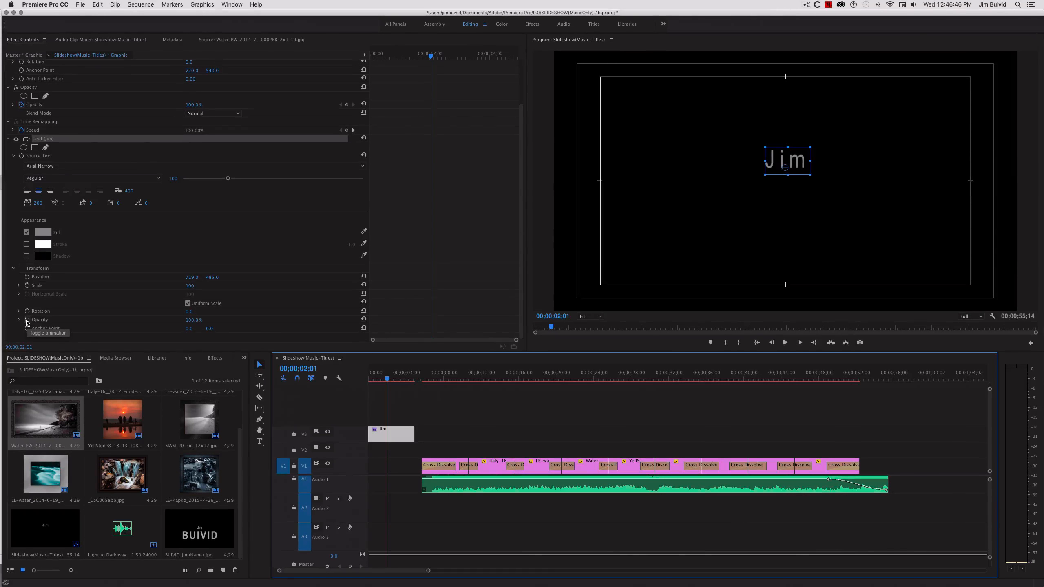
left_click(27, 321)
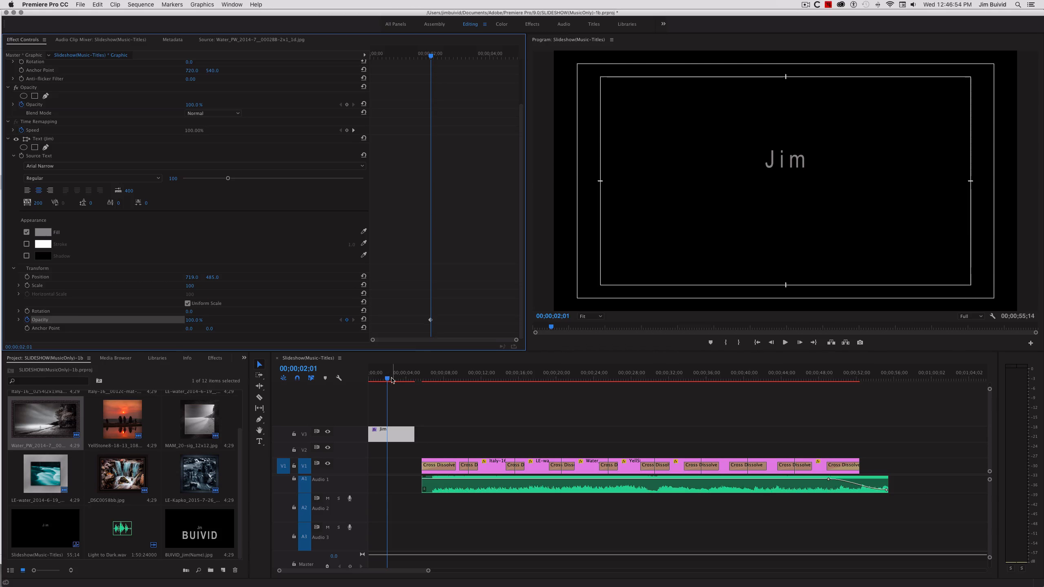
Set the title text's opacity to 0% at 00;00;00;00 and preview the fade-in for about four seconds
left_click_drag(388, 380, 364, 382)
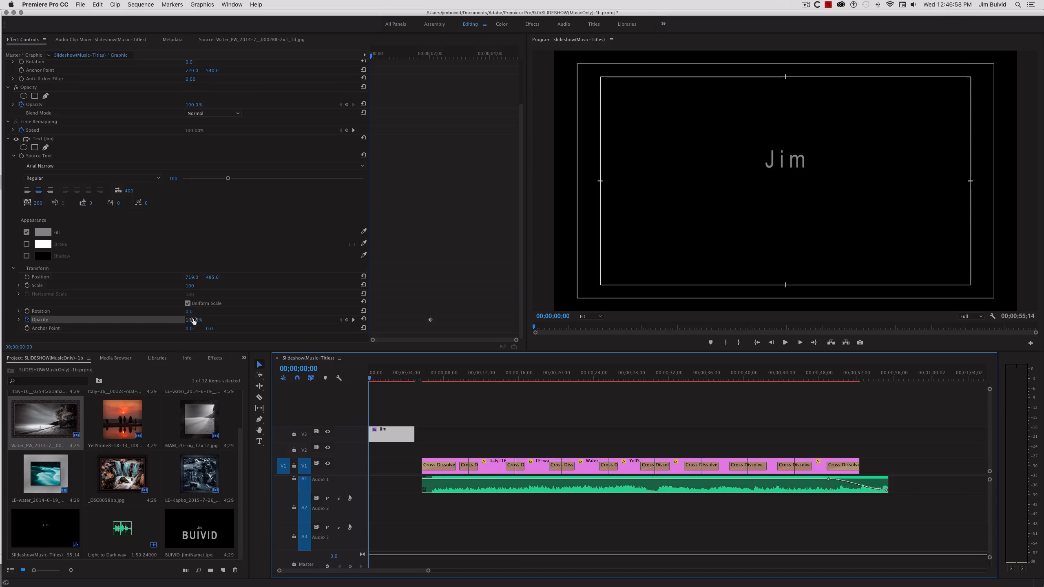
left_click_drag(193, 321, 152, 320)
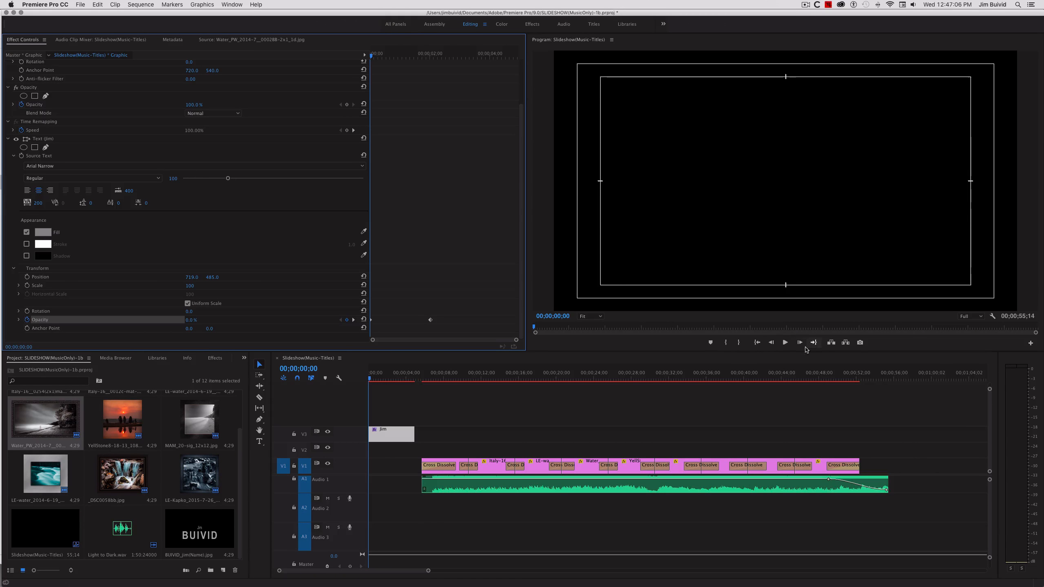
left_click(786, 343)
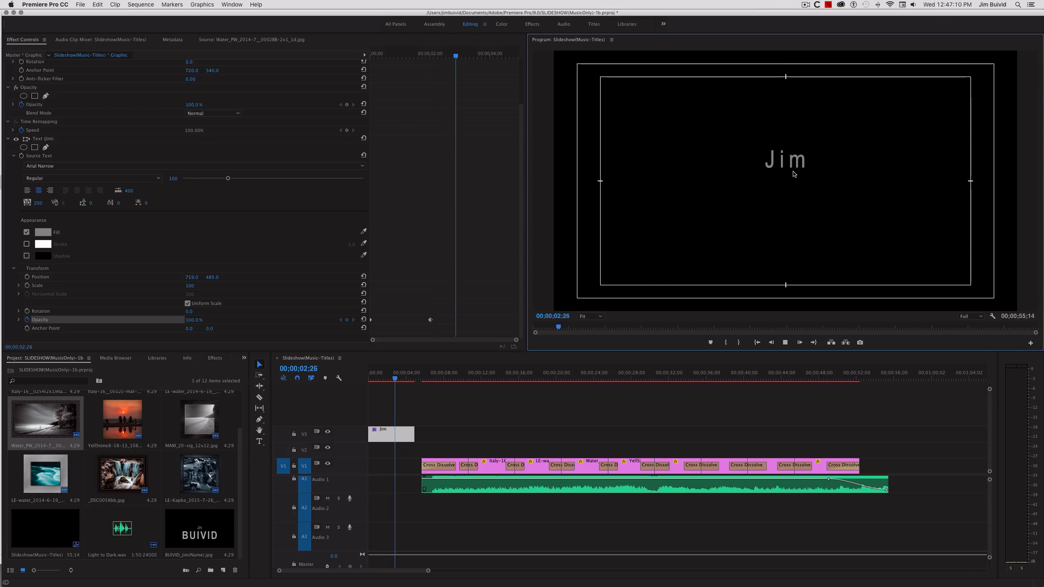
left_click(786, 343)
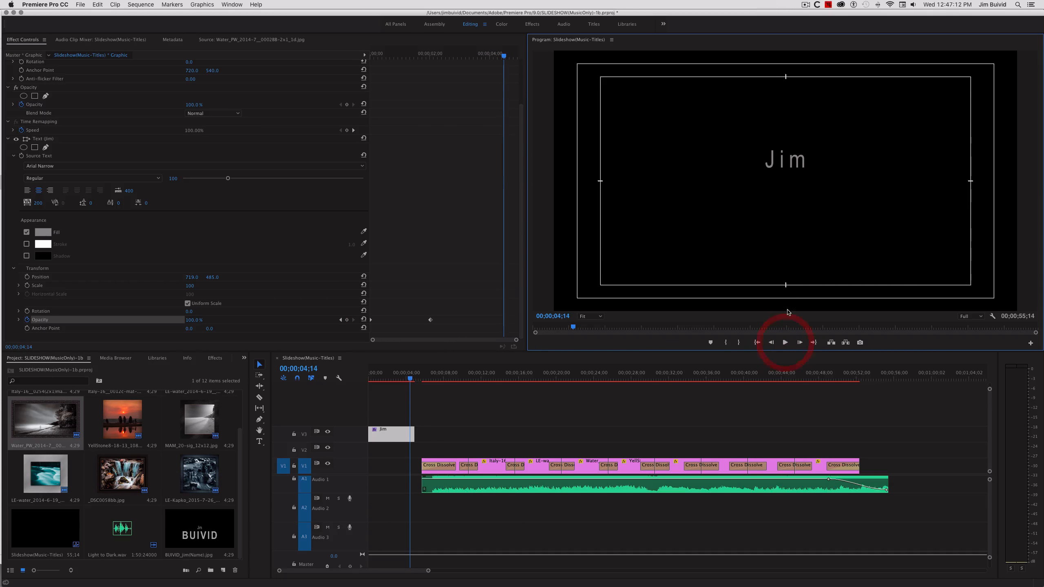
Extend the title clip to the start of the first photo and add a text opacity keyframe at 00;00;04;01
left_click(412, 432)
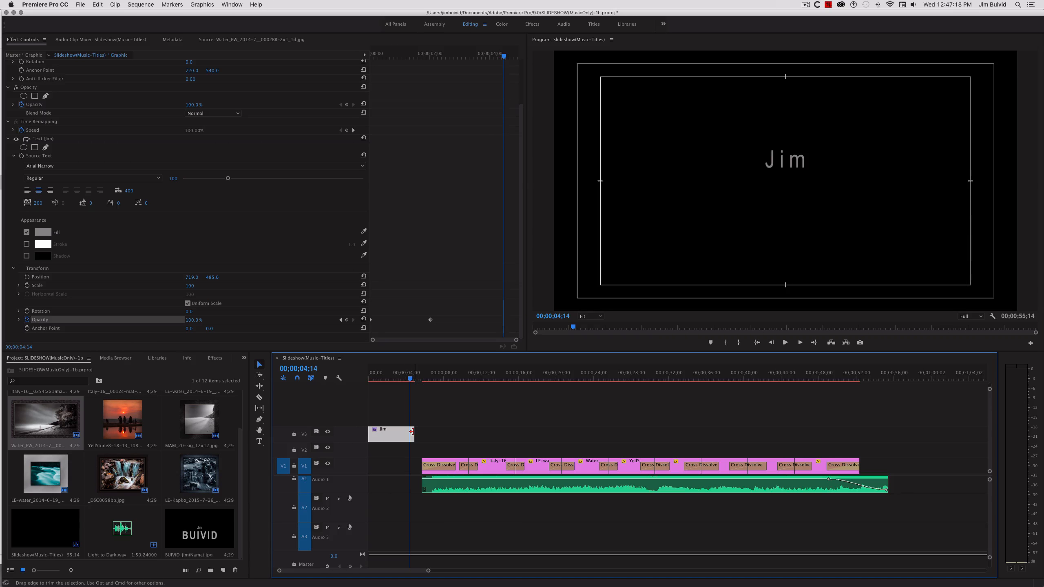
left_click_drag(412, 432, 421, 432)
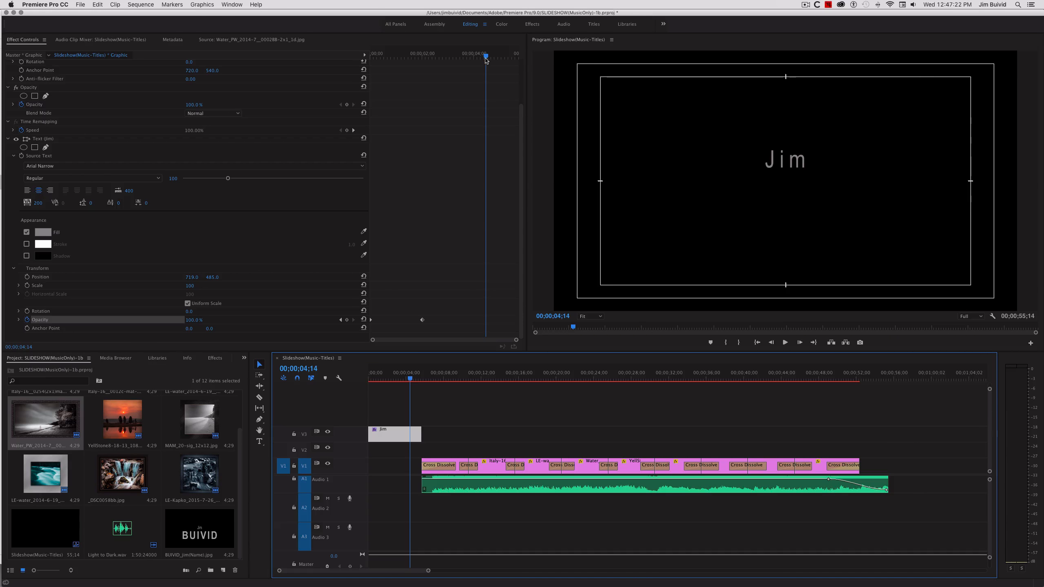
left_click_drag(486, 58, 468, 59)
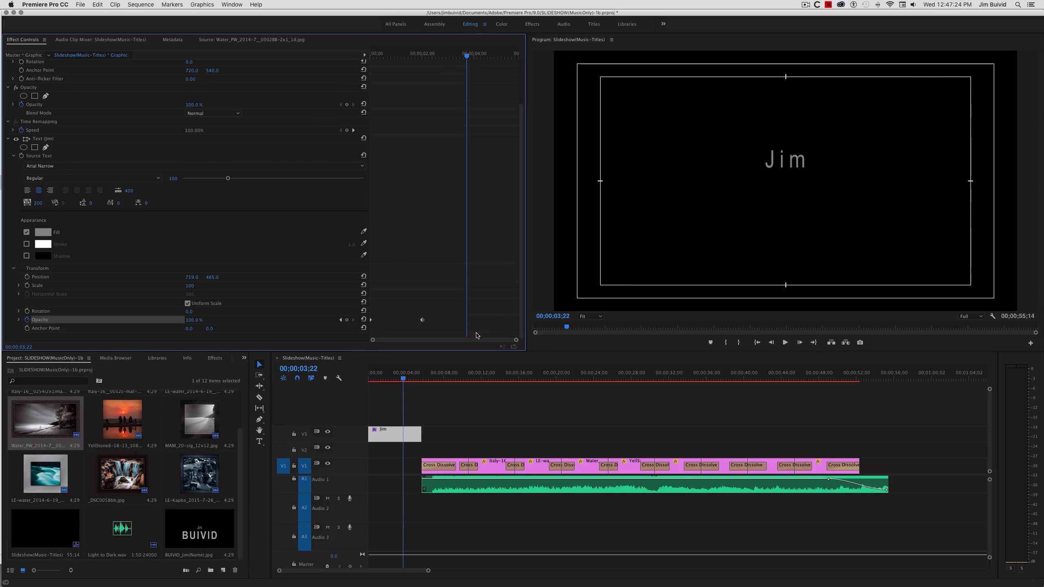
left_click_drag(404, 380, 408, 383)
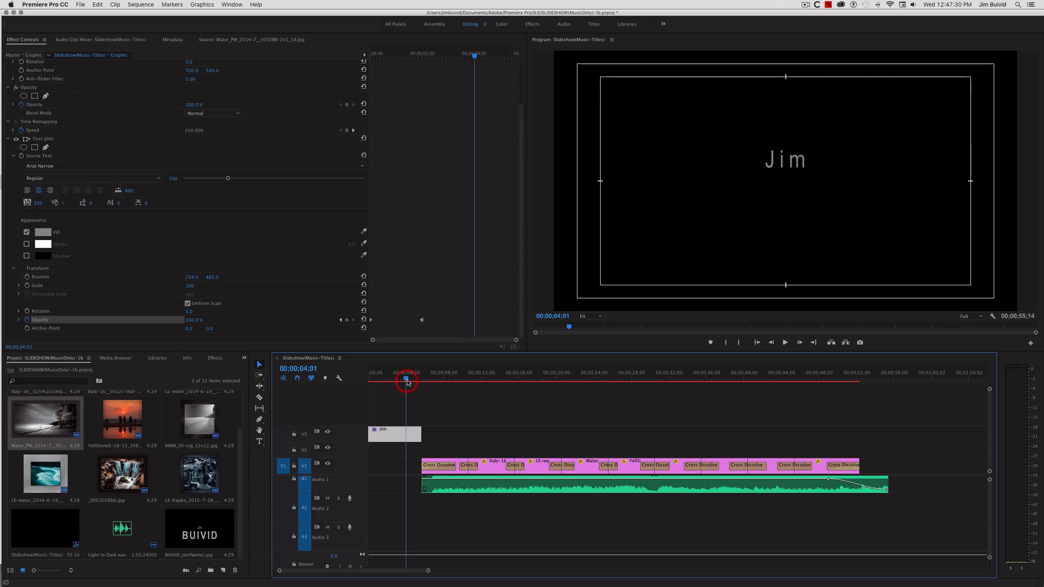
left_click(27, 320)
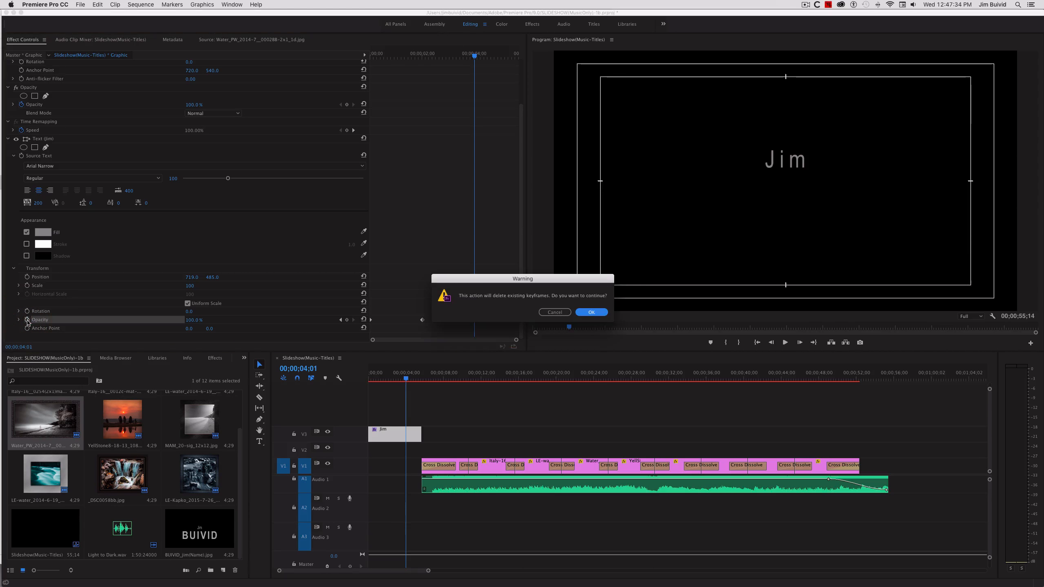
left_click(553, 312)
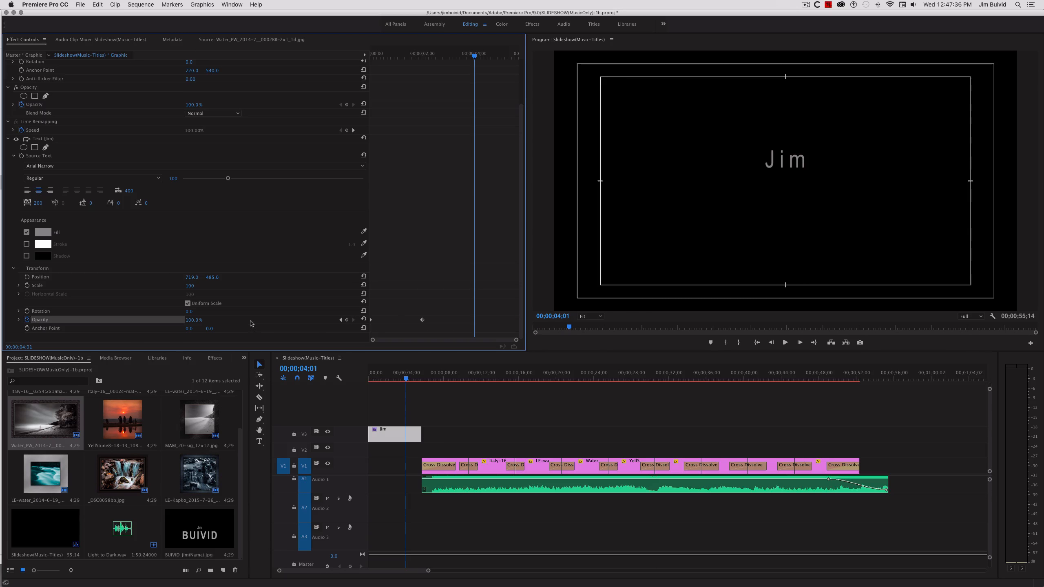
left_click(347, 320)
Keyframe the title text's opacity at 1% at the end of the title clip, 00;00;05;22
left_click(417, 381)
left_click(422, 380)
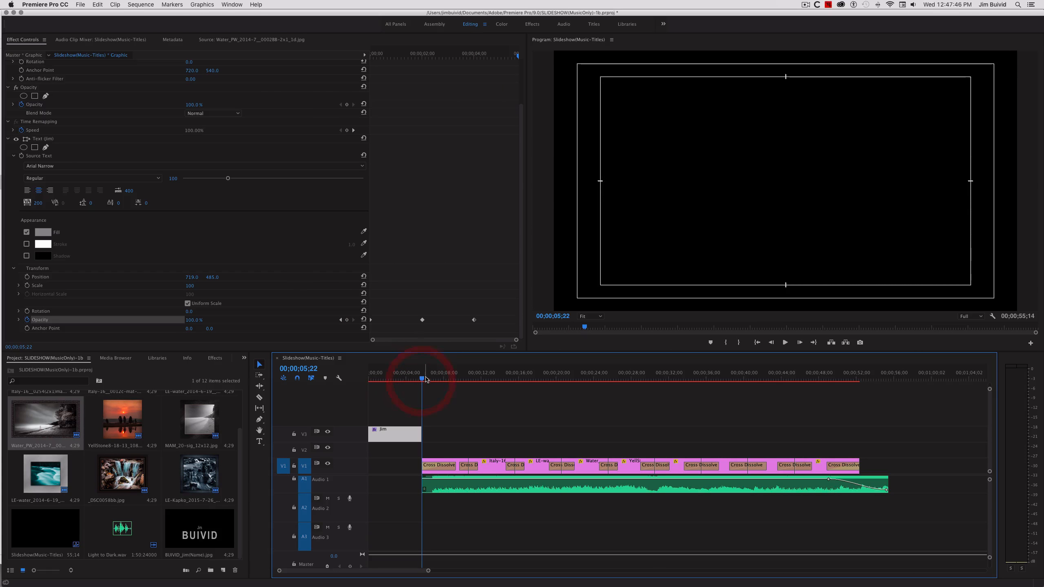
left_click(194, 321)
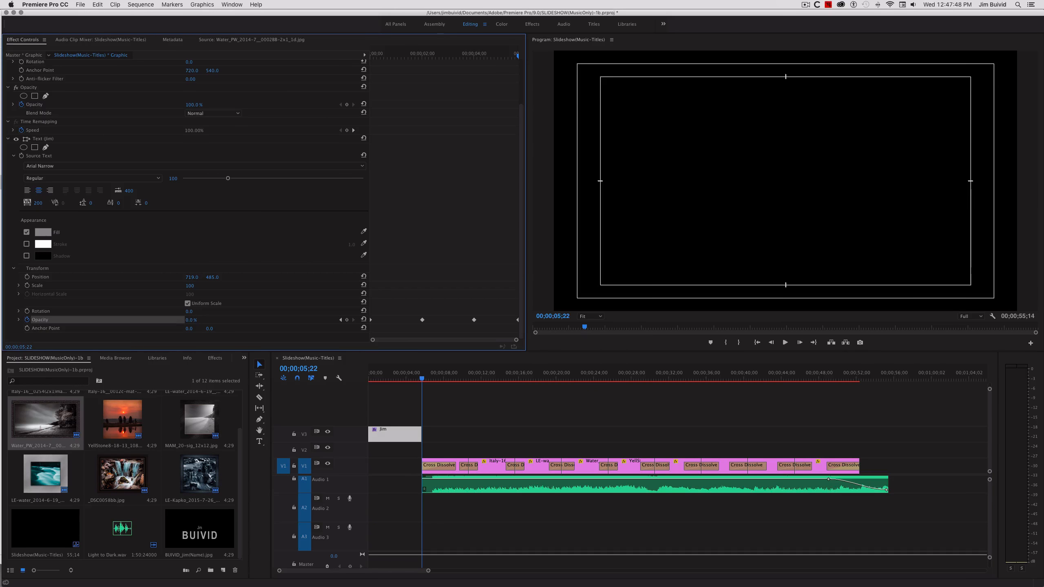
type("1")
key("Return")
Preview the title's fade-in and fade-out from the start until the first photo appears, and return to the beginning
left_click_drag(424, 382, 370, 380)
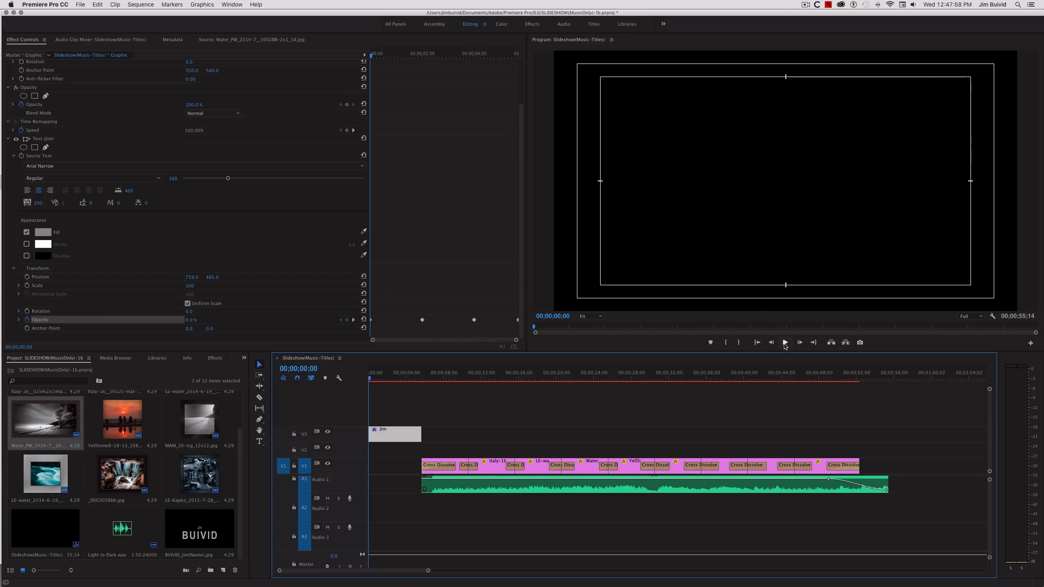
left_click(785, 342)
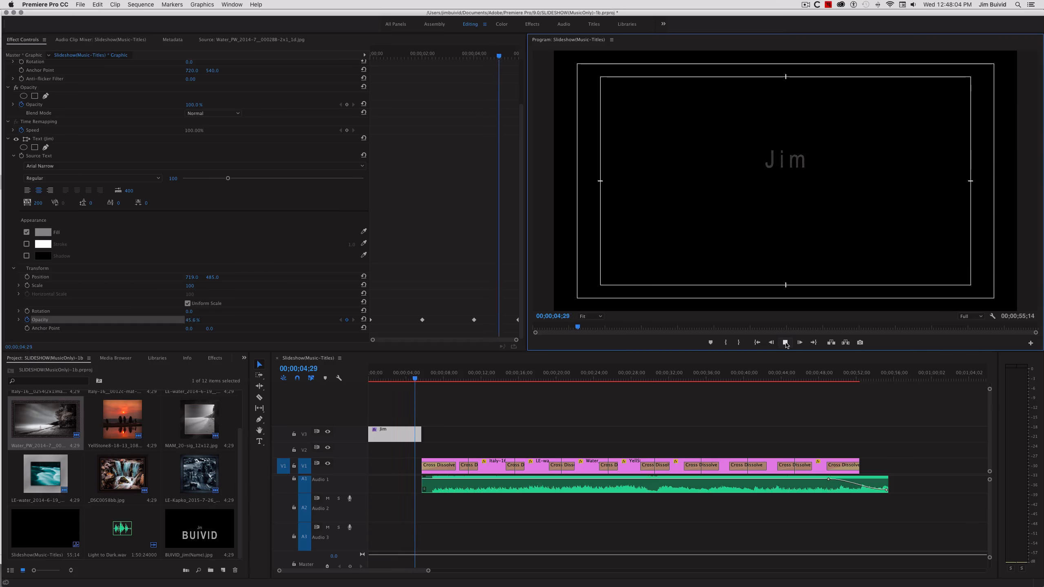
left_click(785, 343)
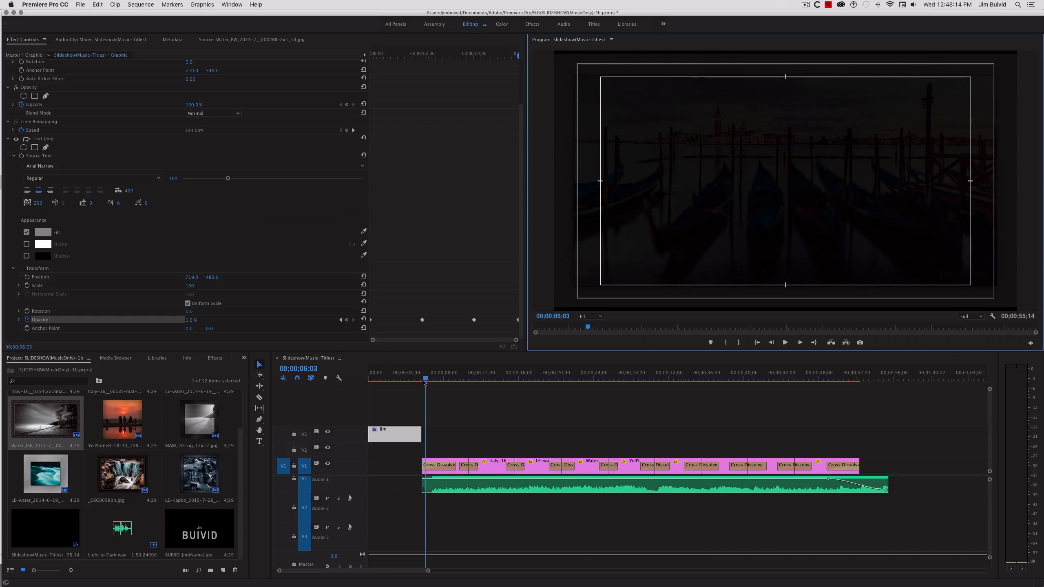
left_click_drag(425, 382, 363, 382)
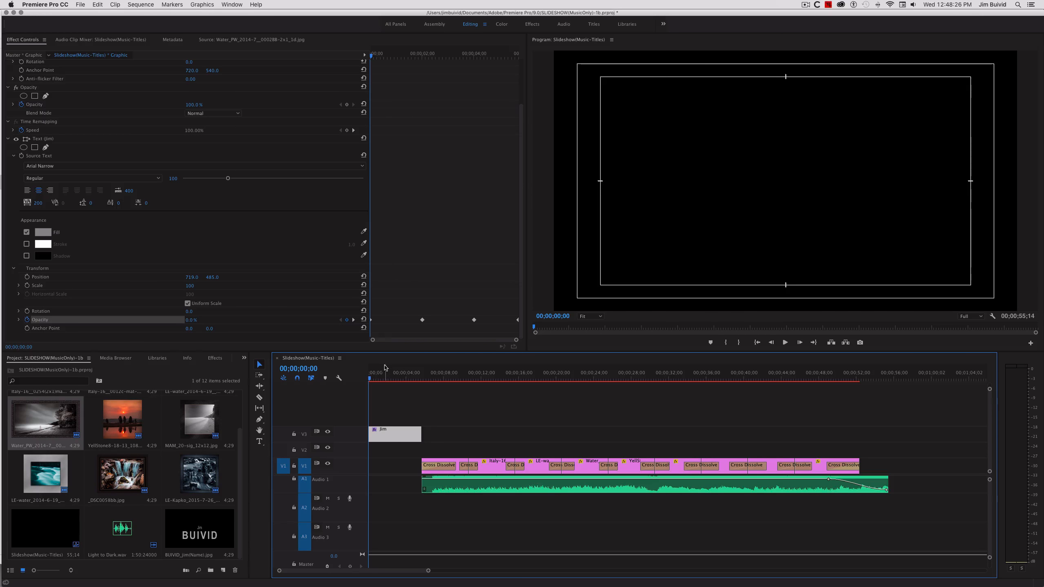
Animate the title text's scale with keyframes of 90 at 00;00;00;00 and 110 at 00;00;05;22
left_click(190, 286)
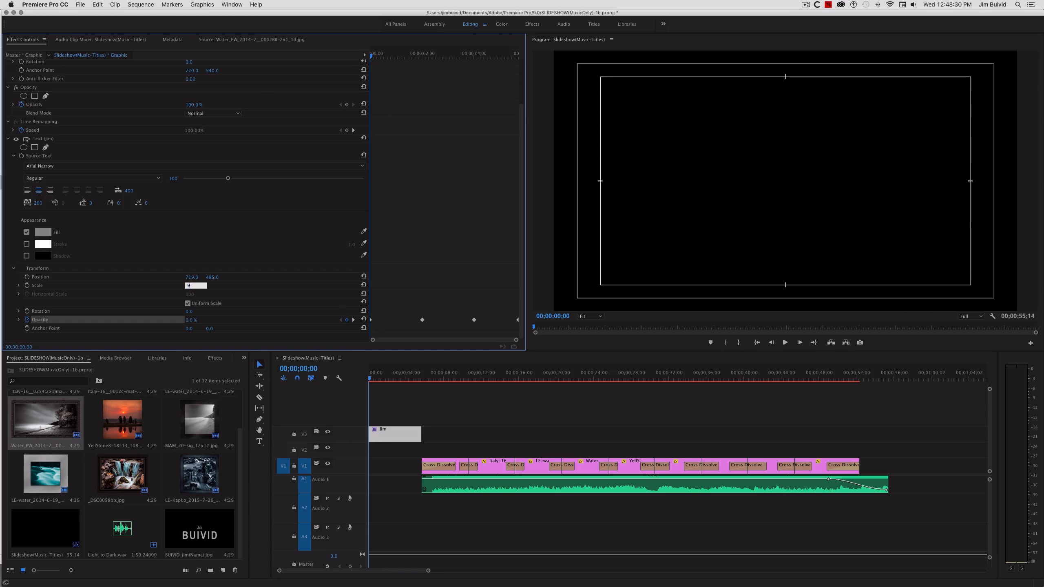
left_click(27, 286)
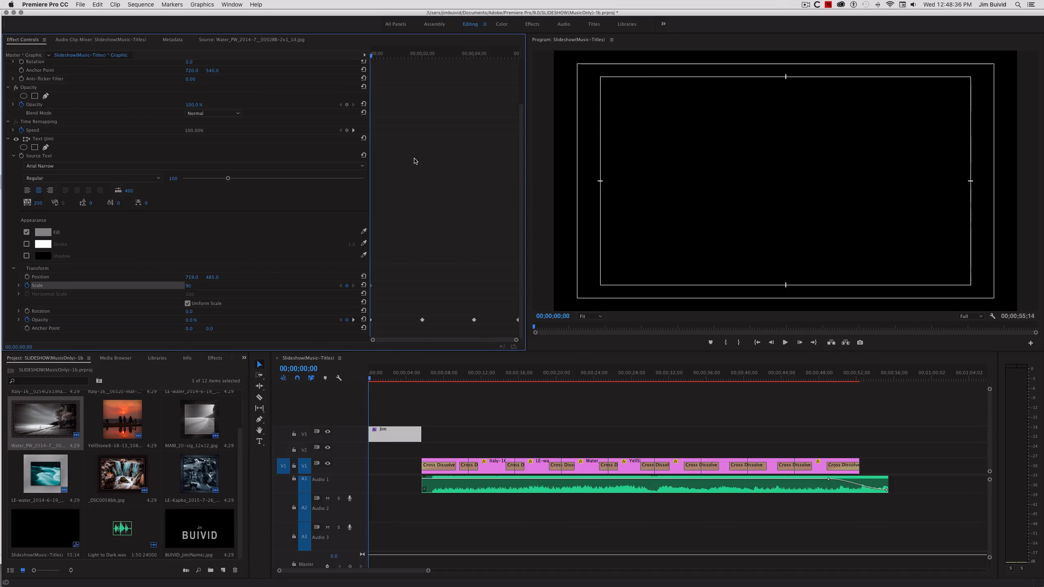
left_click_drag(371, 380, 423, 383)
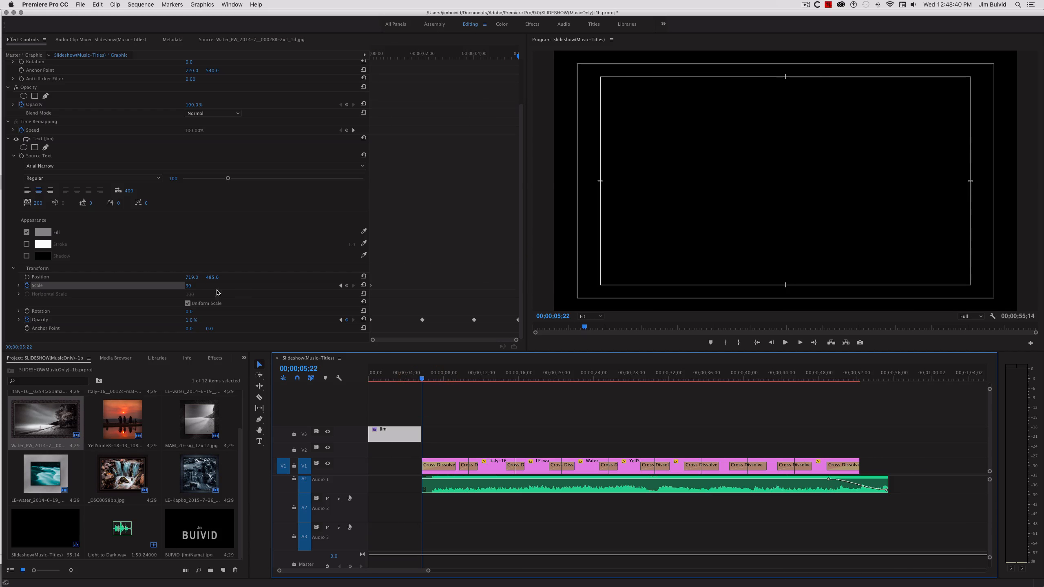
left_click(190, 287)
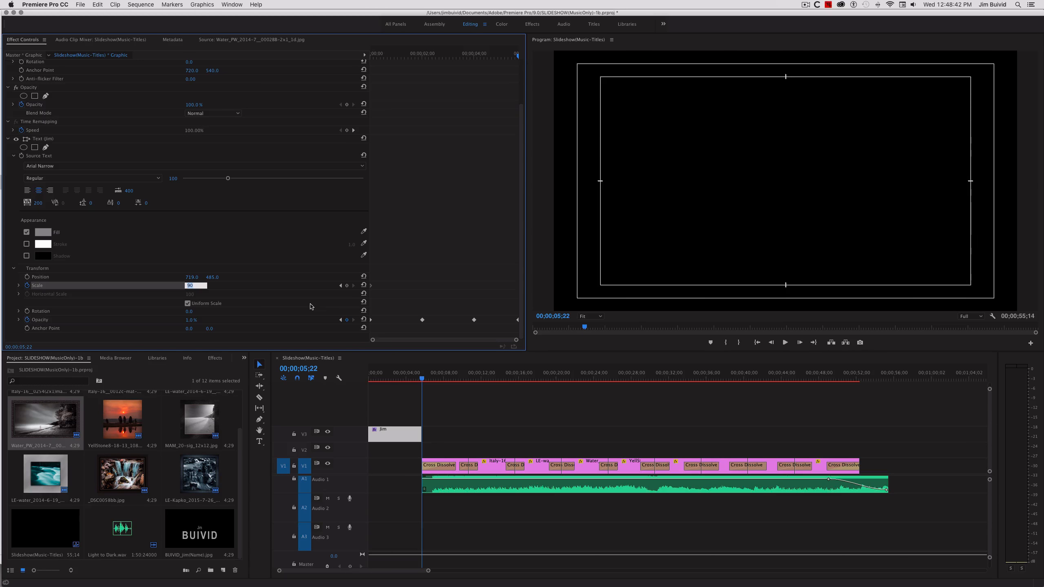
type("110")
key("Return")
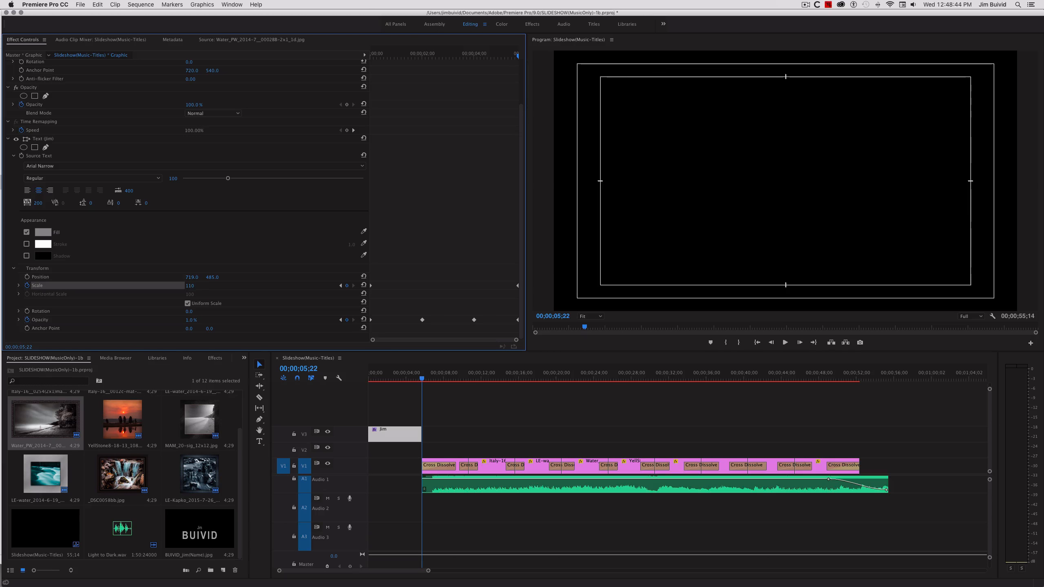
Preview the scaling title from the start of the sequence into the first photo, to about 00;00;09;25
left_click_drag(422, 381, 349, 378)
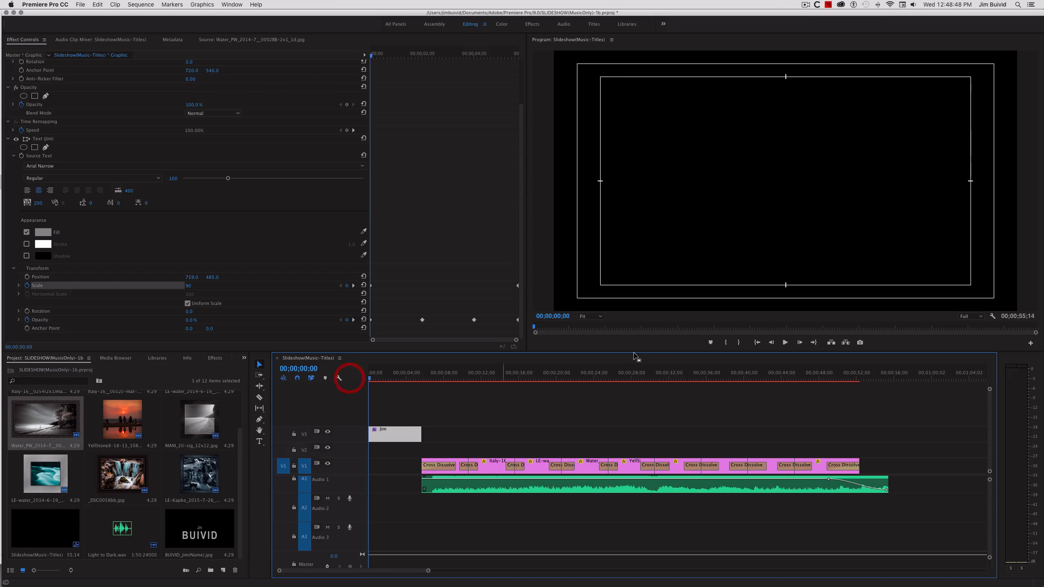
left_click(785, 343)
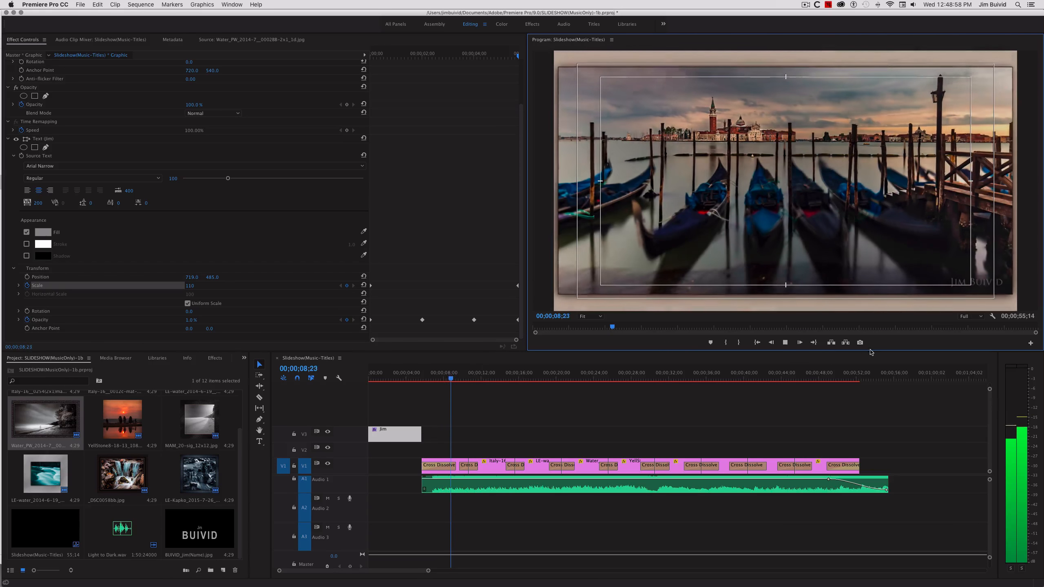
left_click(785, 344)
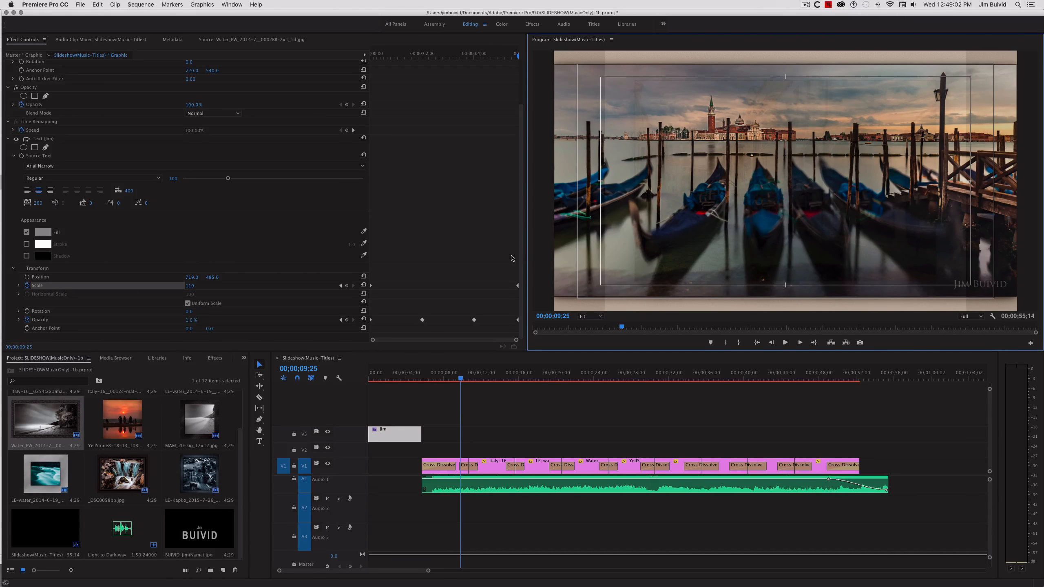
Set all scale and opacity keyframes of the title text to Auto Bezier interpolation and replay the title from the start
left_click_drag(518, 260, 352, 331)
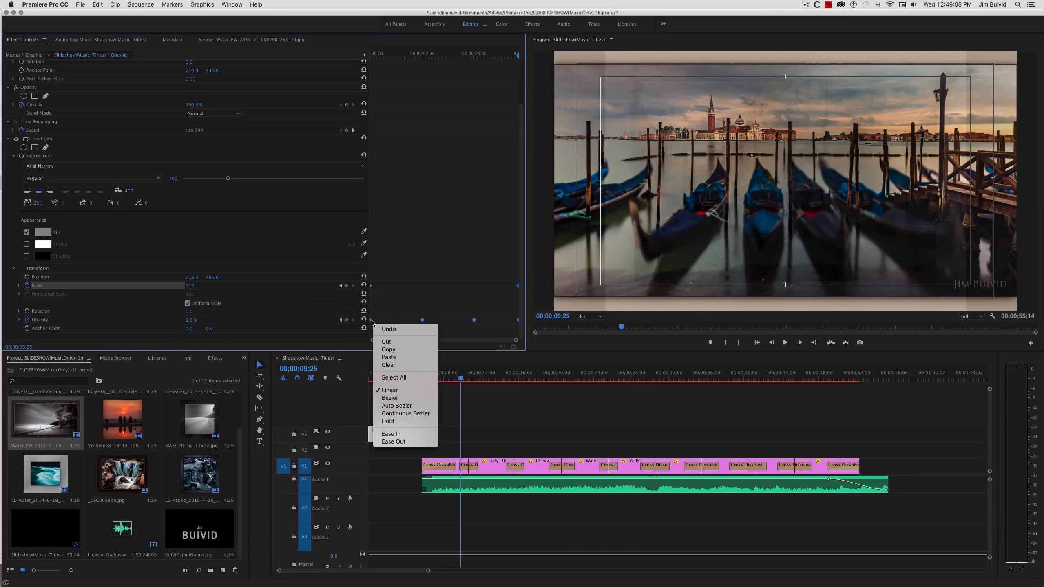
left_click(397, 406)
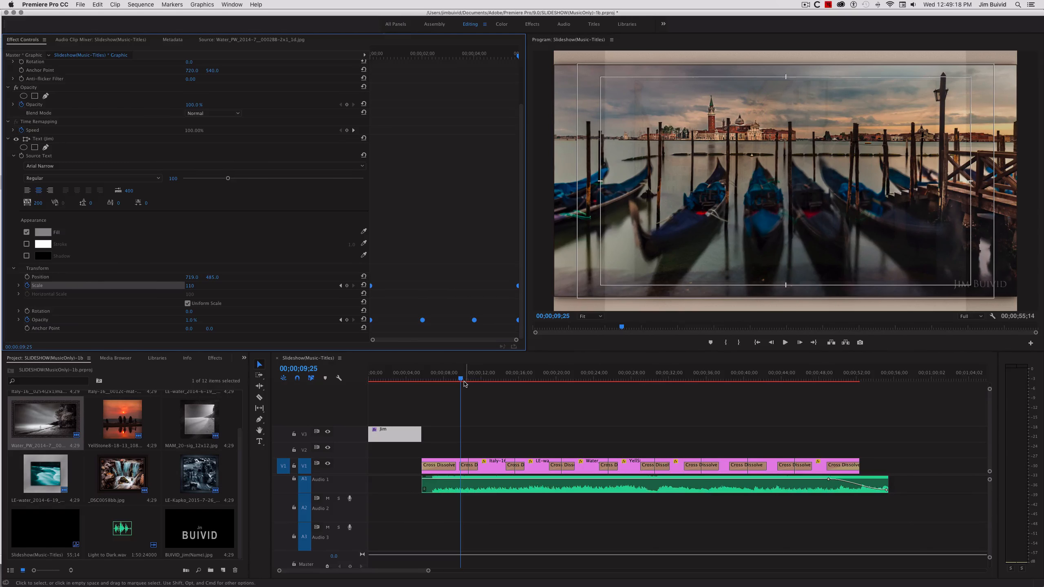
left_click(757, 343)
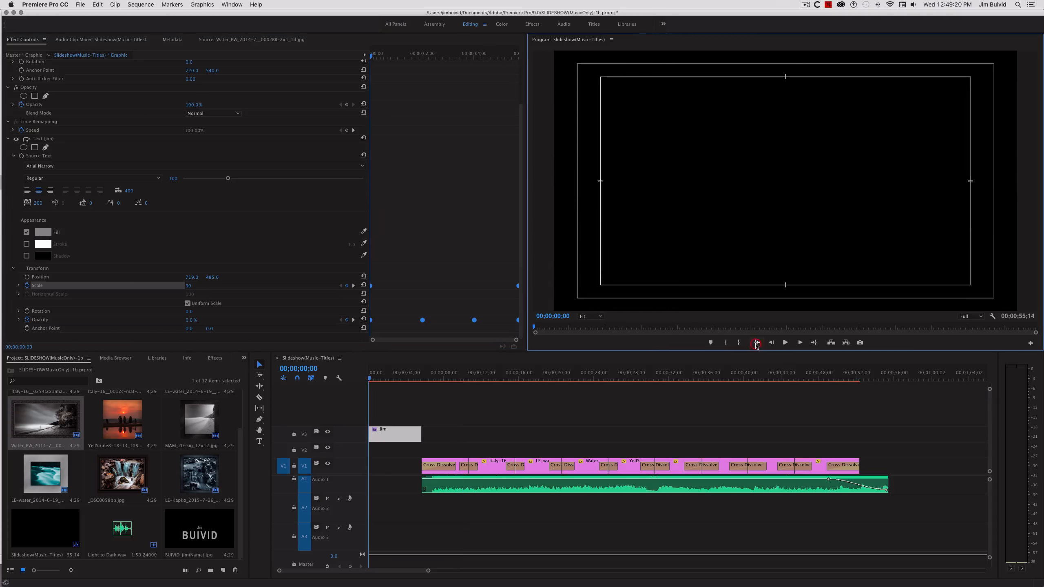
left_click(785, 343)
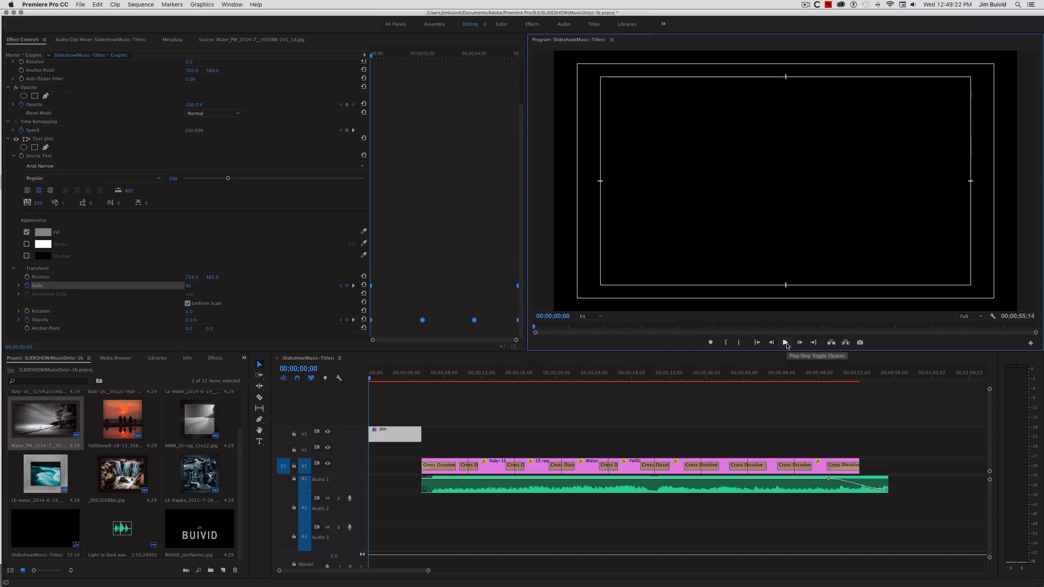
left_click(785, 343)
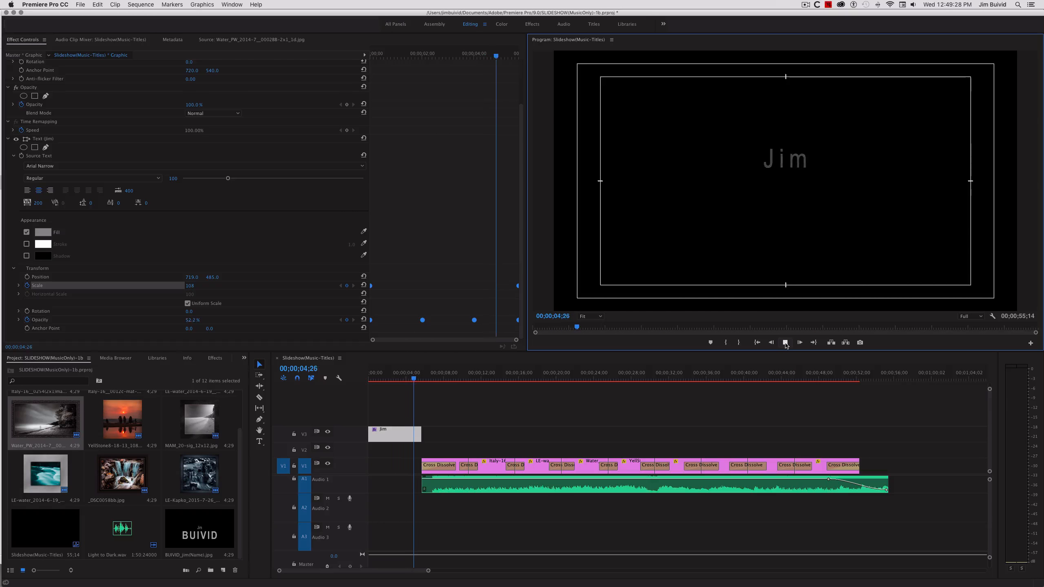
left_click(785, 343)
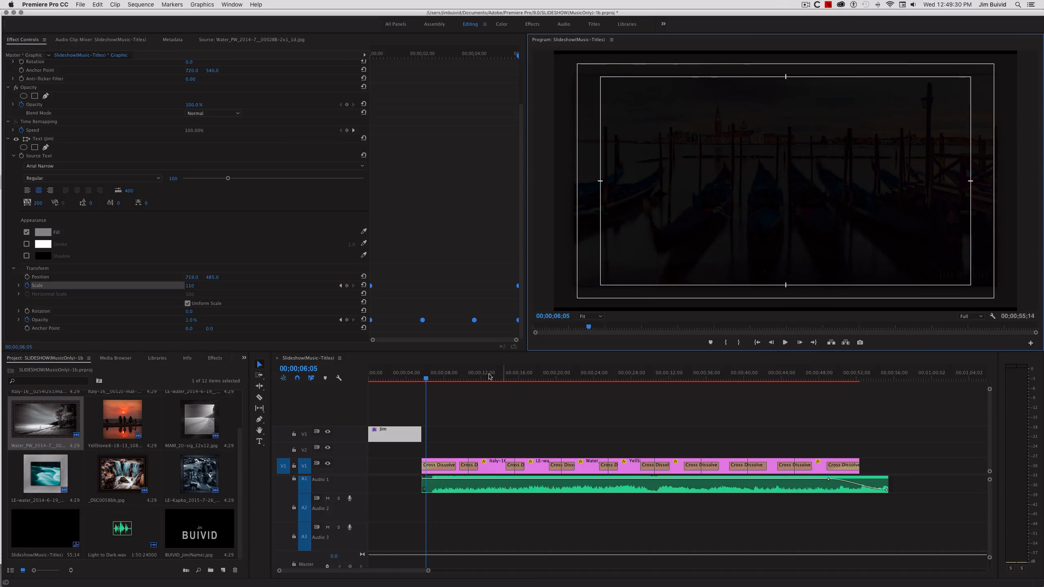
Duplicate the title clip onto video track V2 and place the copy's text centred below the original, at about 712, 637
left_click_drag(427, 379, 386, 380)
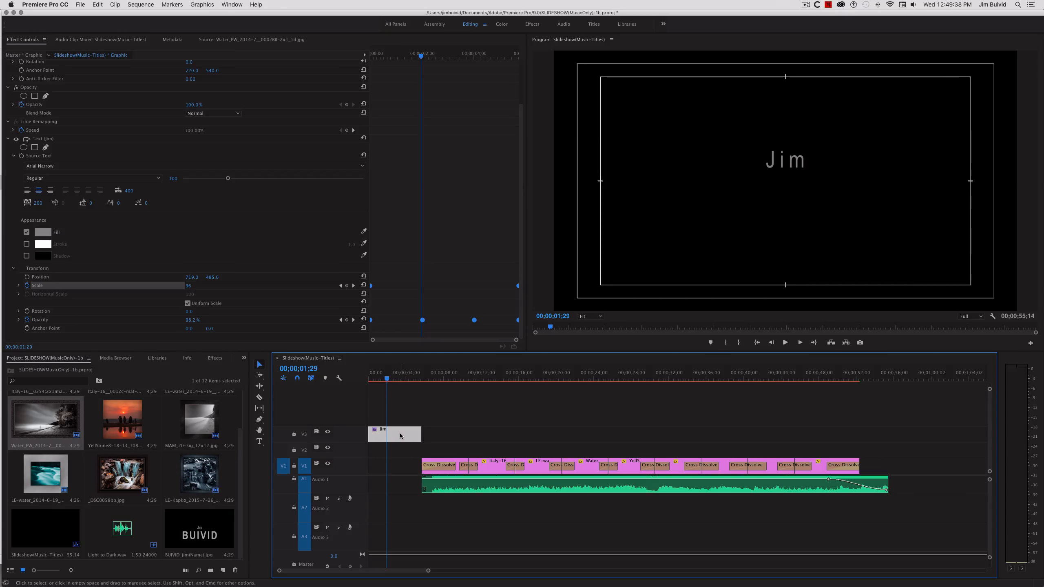
left_click_drag(401, 435, 399, 451)
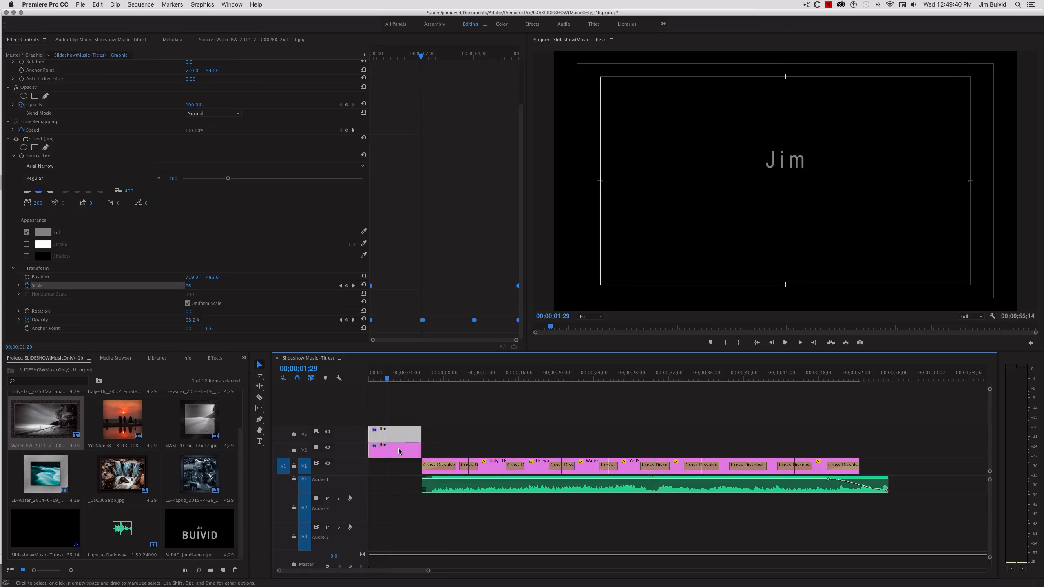
left_click(399, 451)
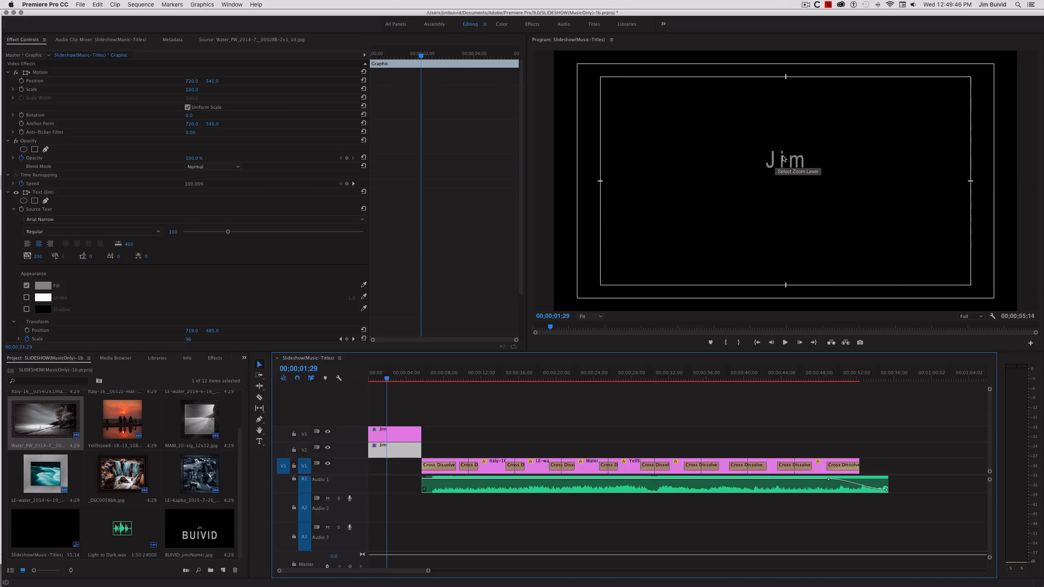
left_click_drag(795, 165, 795, 201)
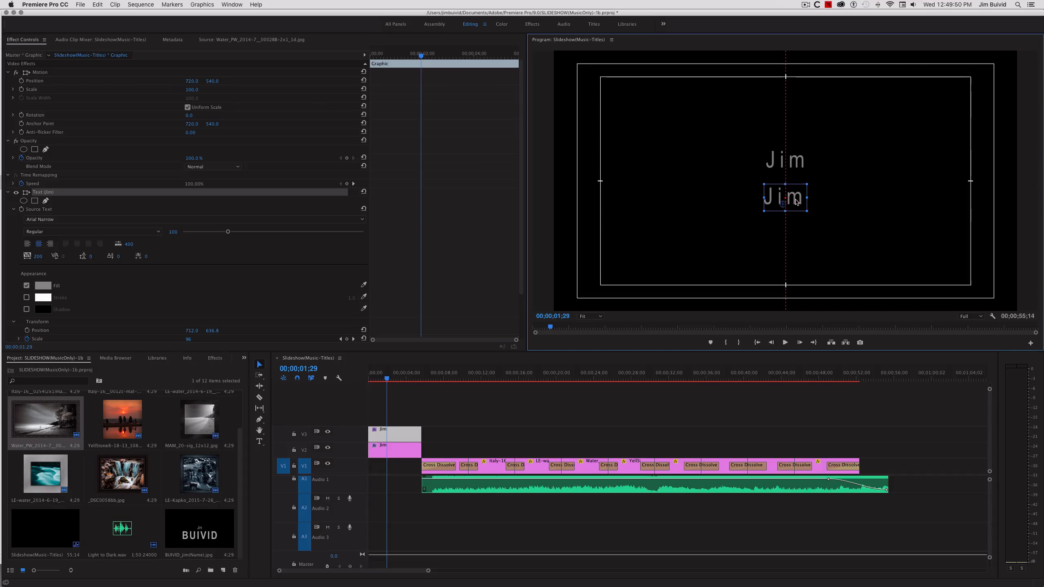
Replace the text of the lower title line with the photographer's surname in capitals
left_click(796, 201)
left_click(796, 201)
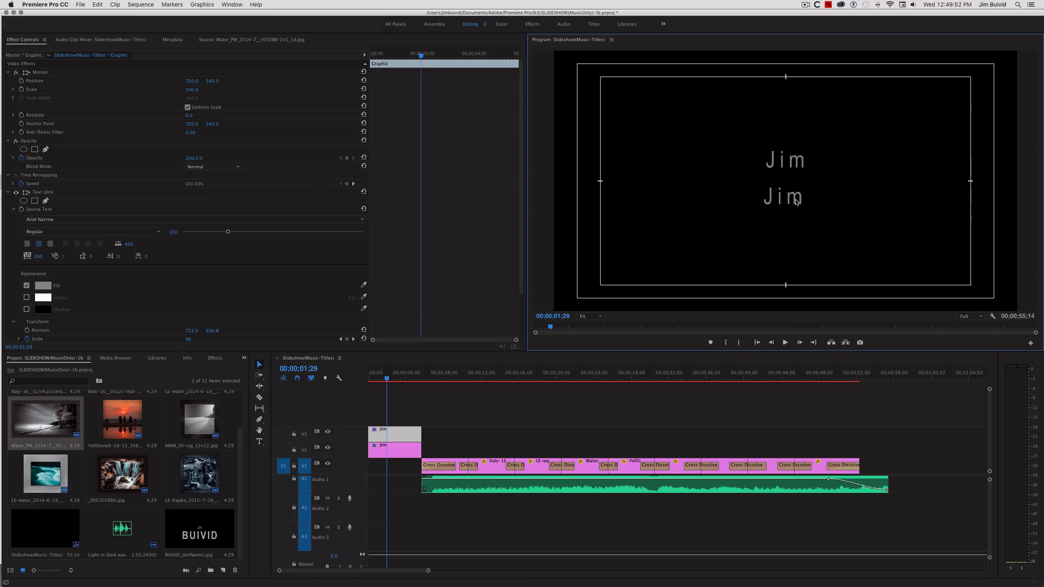
left_click(259, 443)
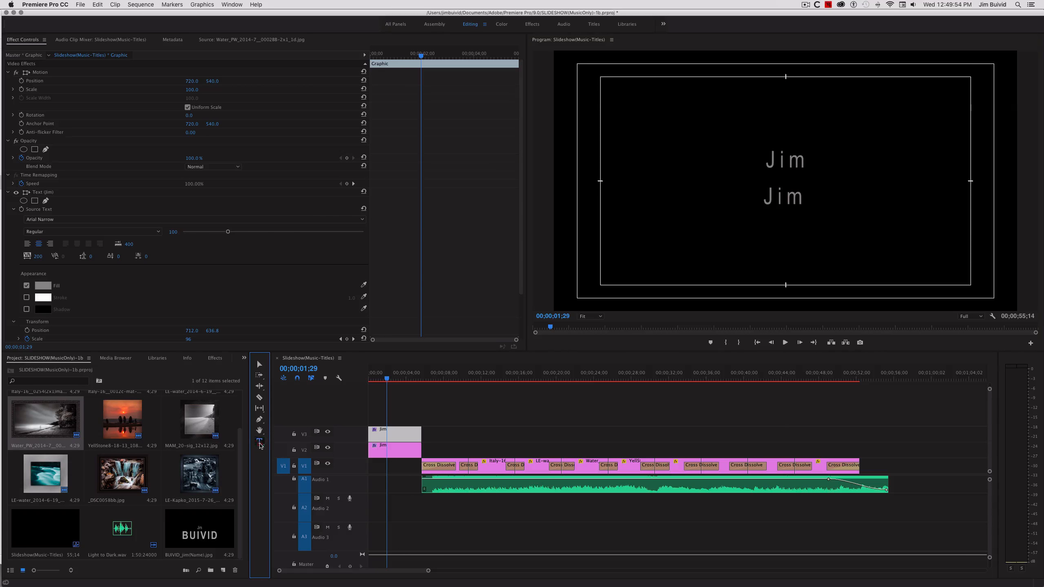
double_click(774, 196)
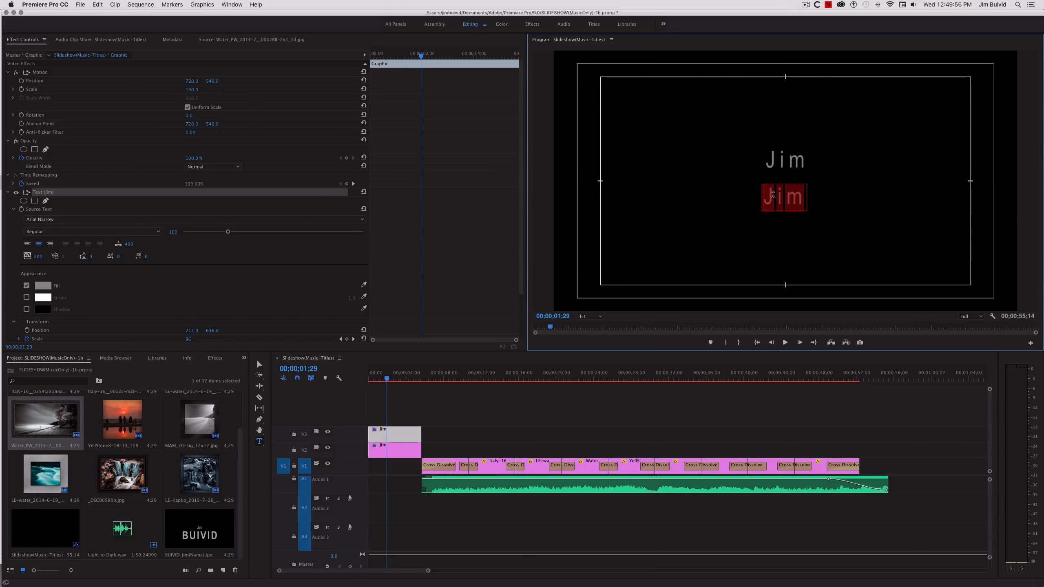
type("BUIVID")
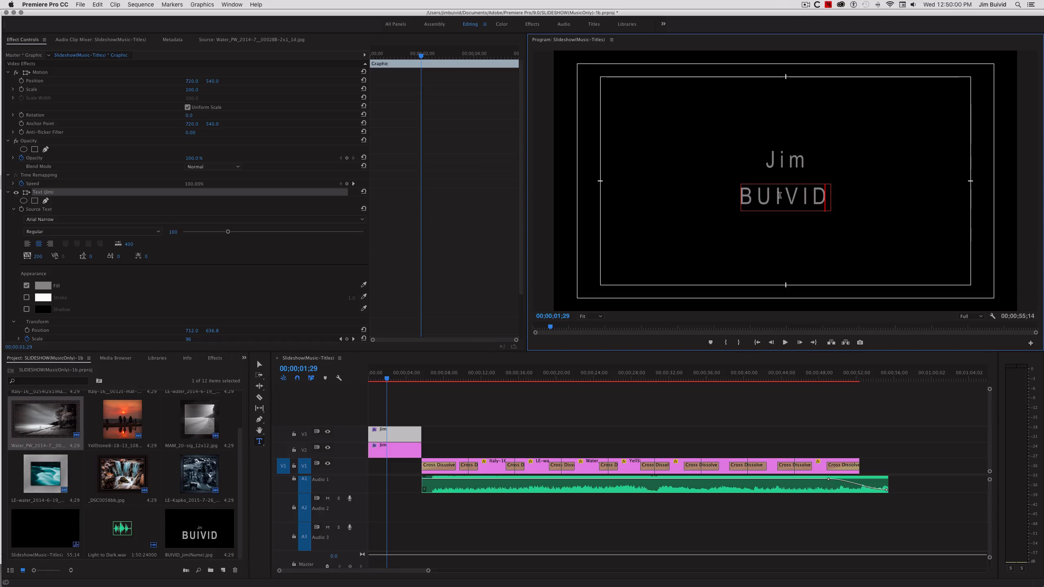
Set every letter of the lower title line in Arial Black
double_click(780, 196)
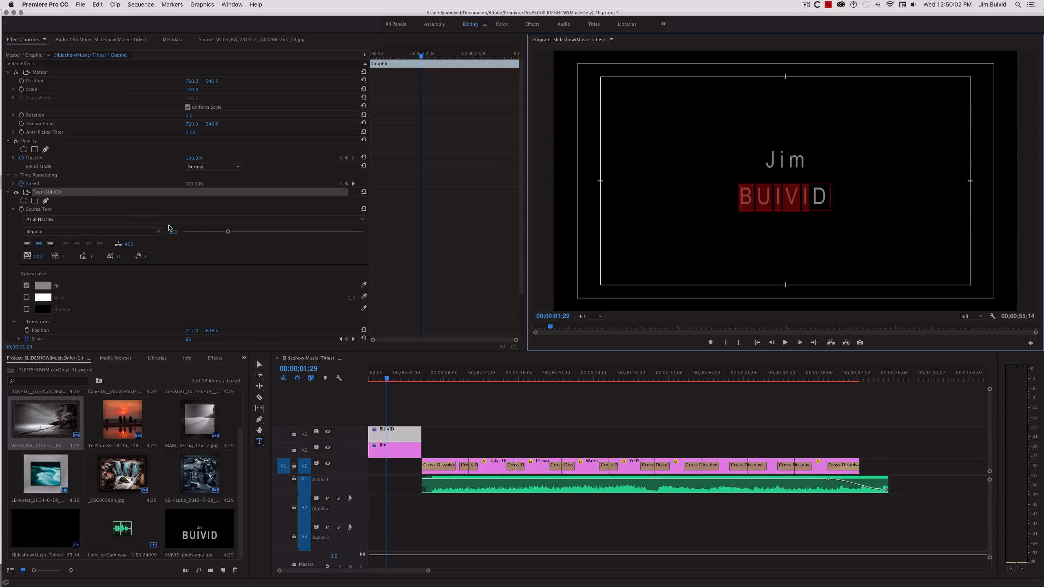
left_click(169, 221)
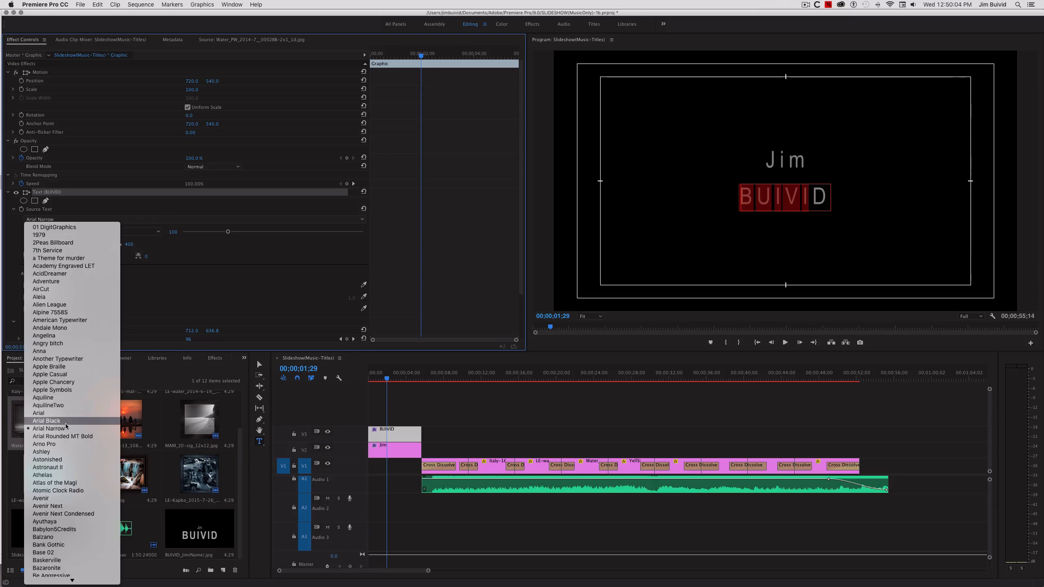
left_click(46, 422)
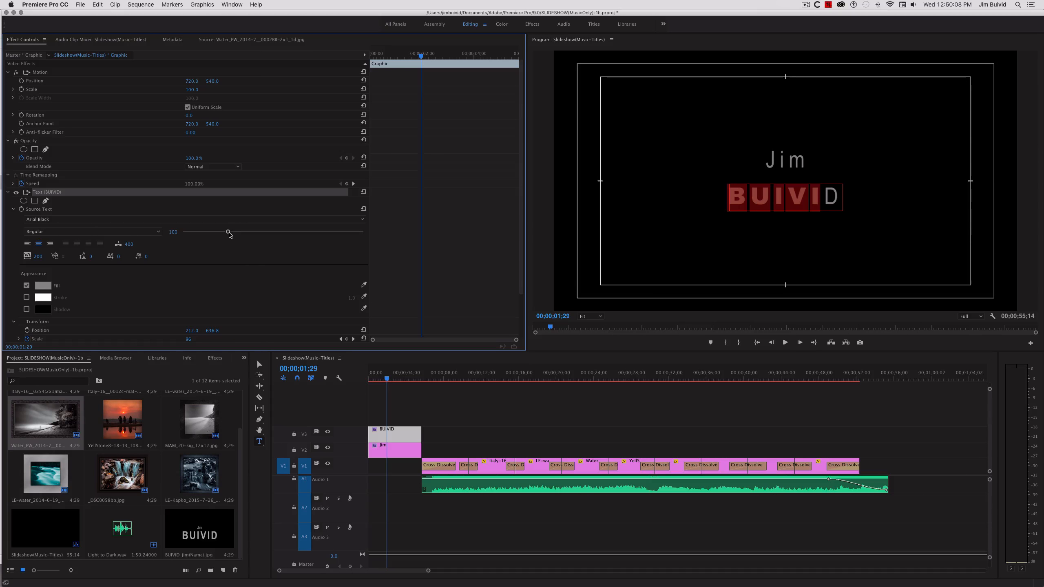
left_click_drag(228, 232, 233, 232)
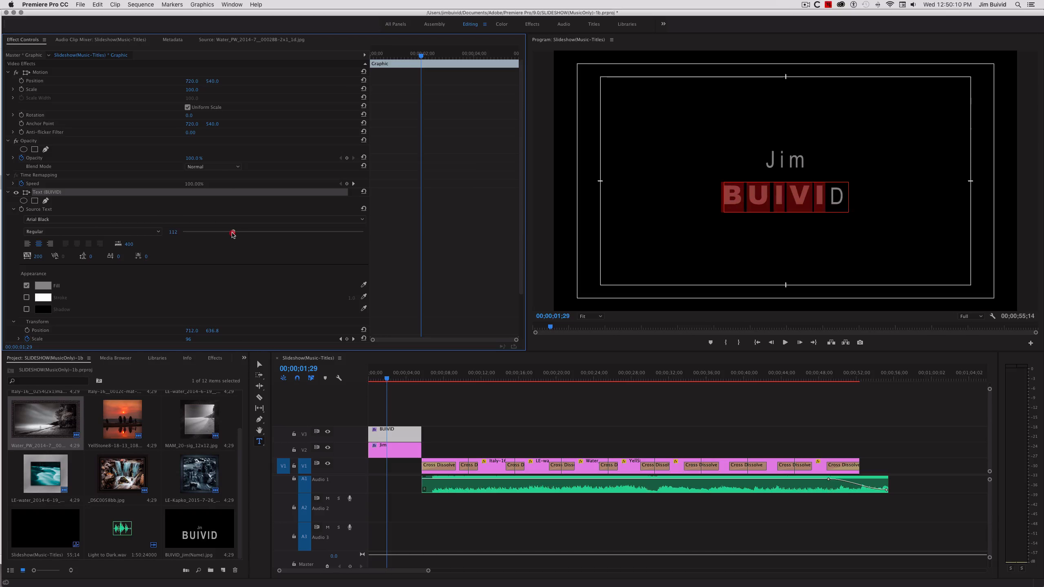
left_click(833, 197)
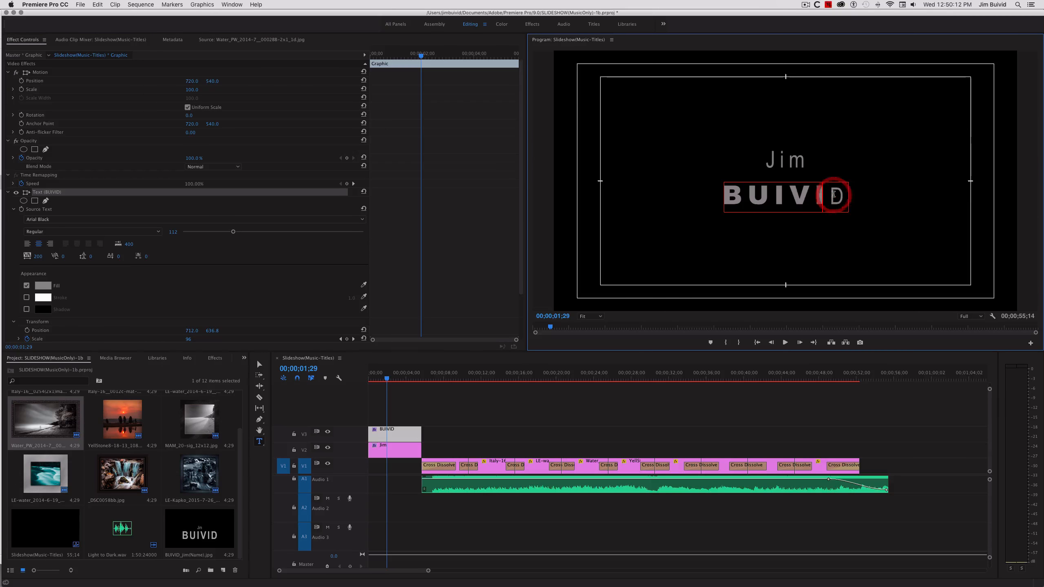
double_click(832, 195)
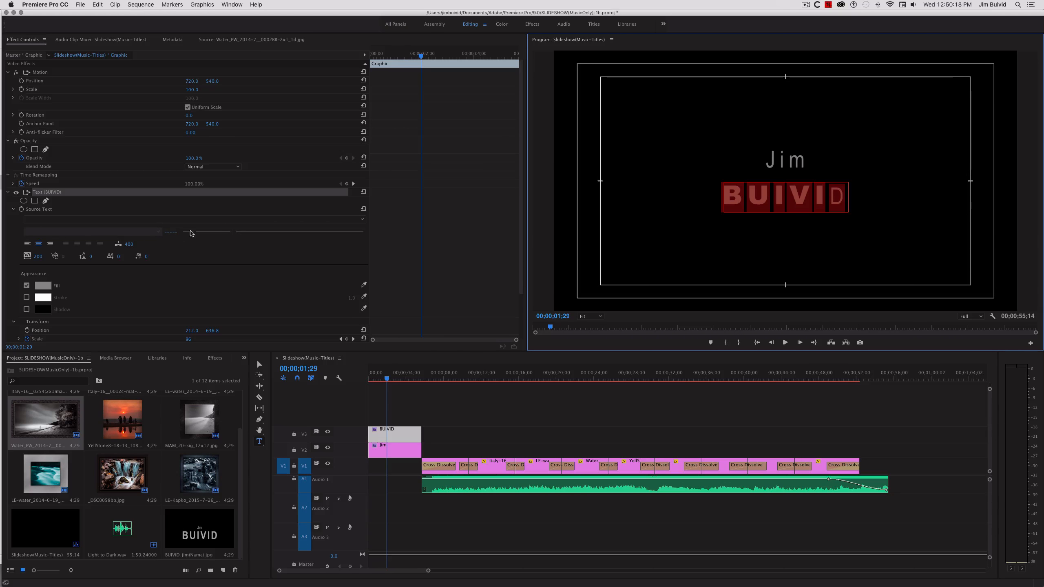
left_click_drag(190, 233, 227, 233)
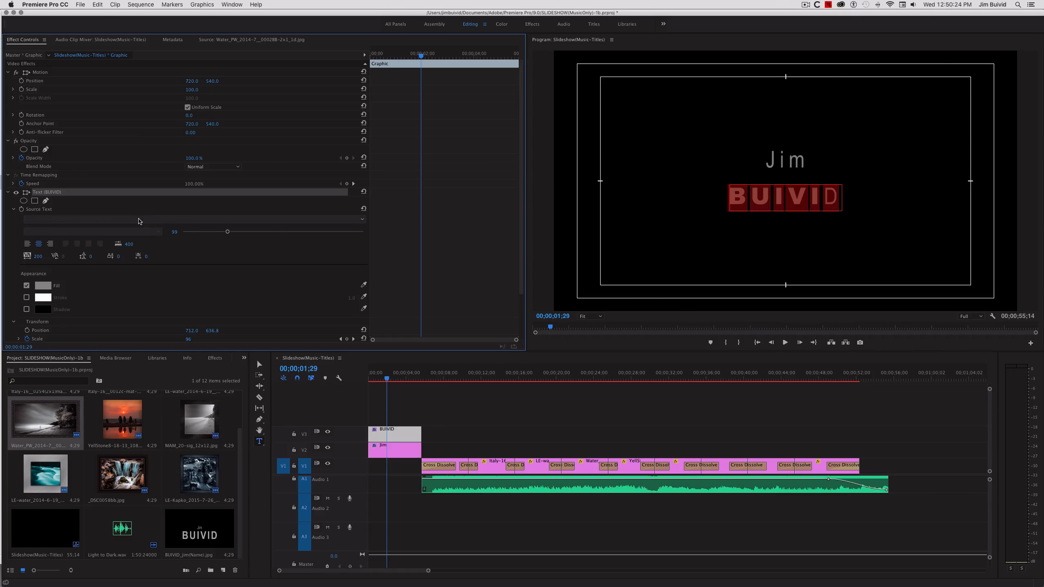
left_click(138, 221)
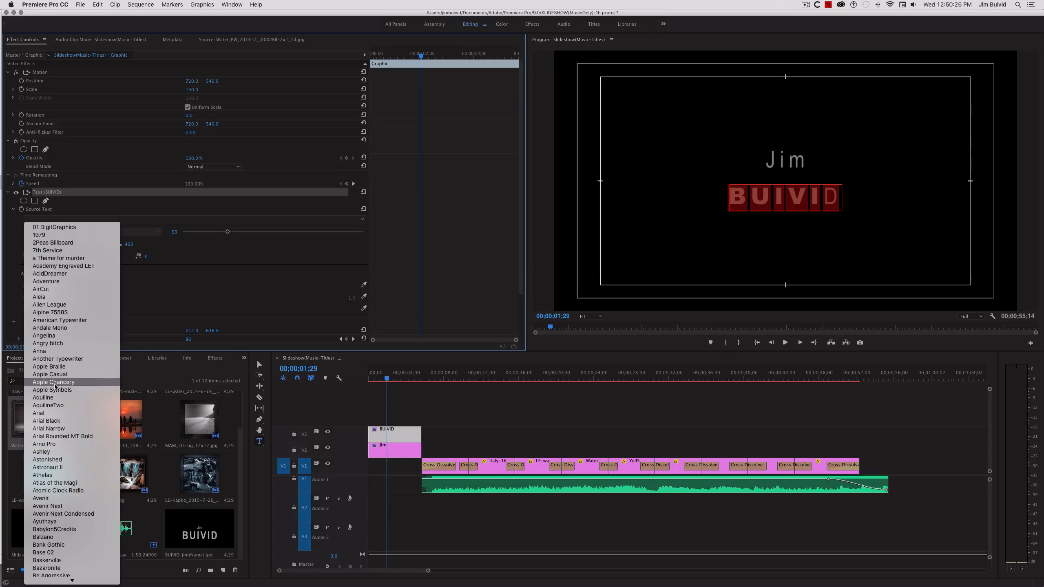
left_click(56, 422)
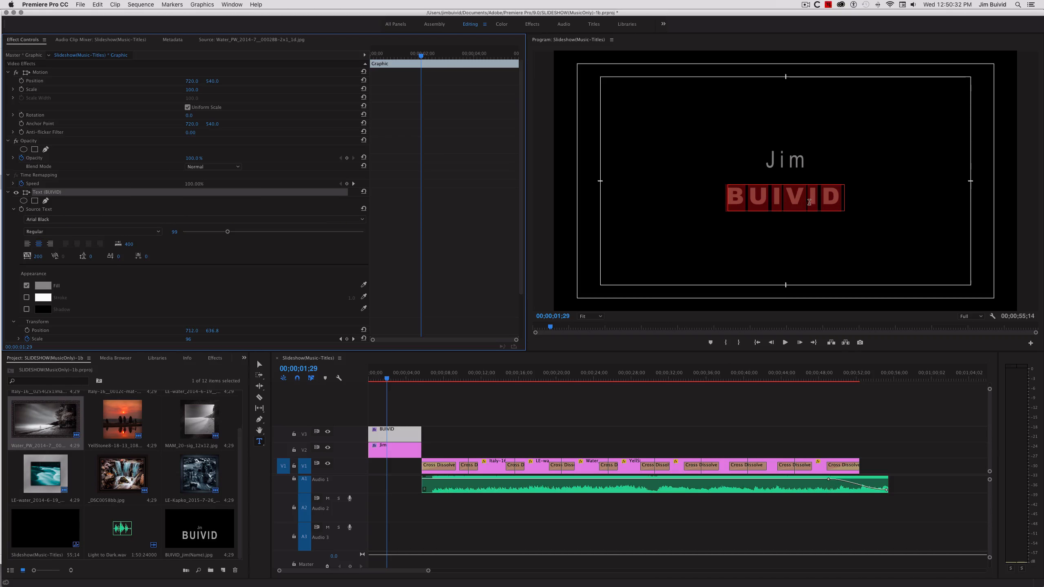
Enlarge the lower title line to a font size of about 150, set its tracking to 500 and finish the text editing
left_click_drag(228, 233, 250, 235)
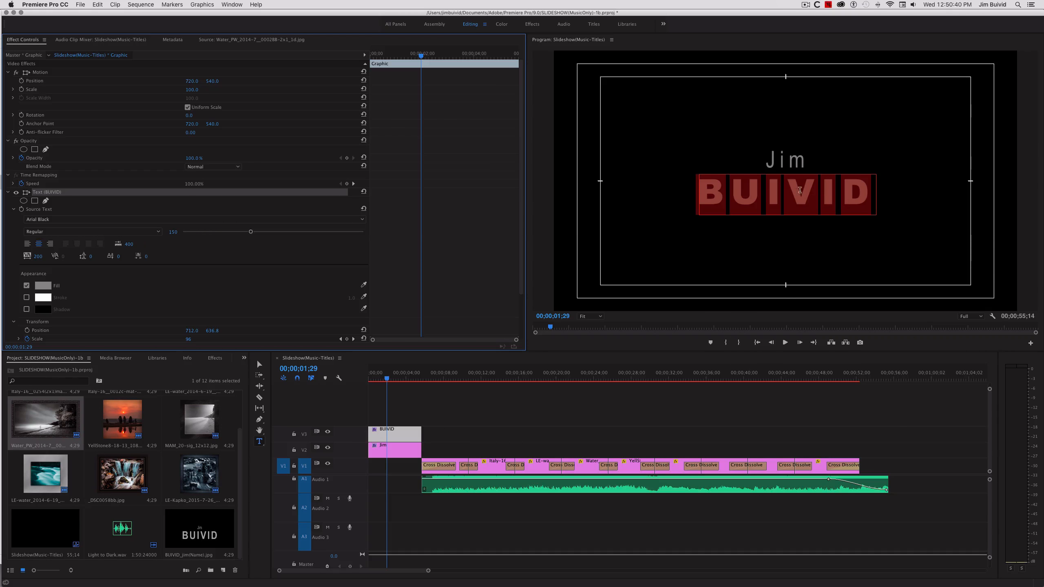
left_click(38, 256)
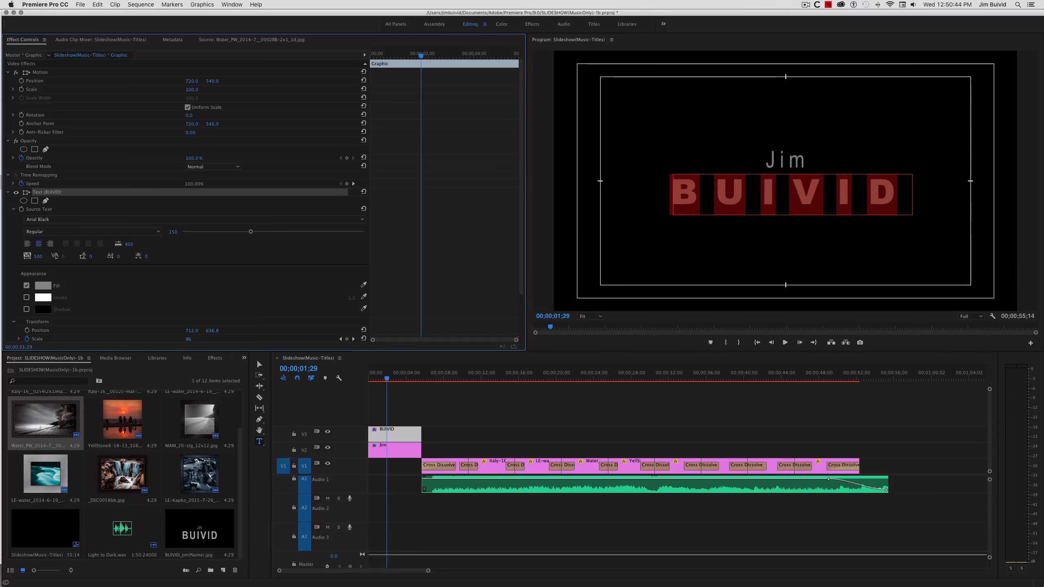
key("Return")
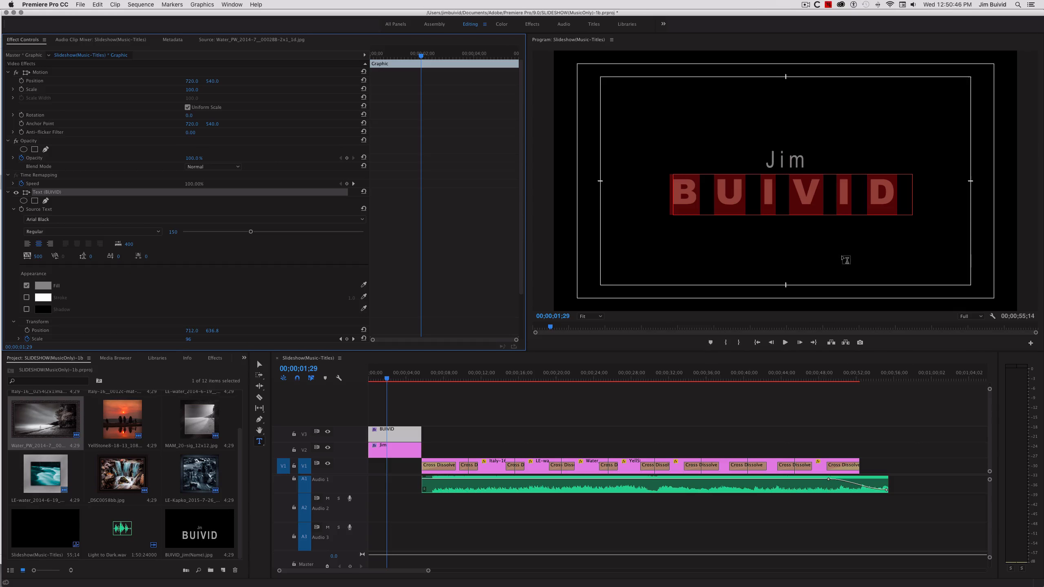
left_click(259, 364)
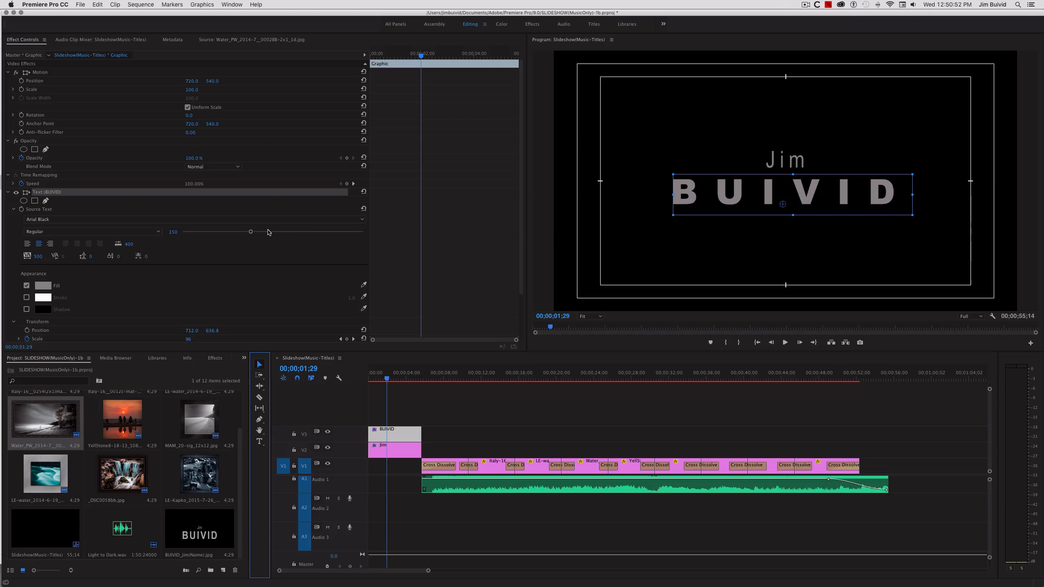
Set the font size of the lower title line to 175
left_click_drag(252, 234, 263, 236)
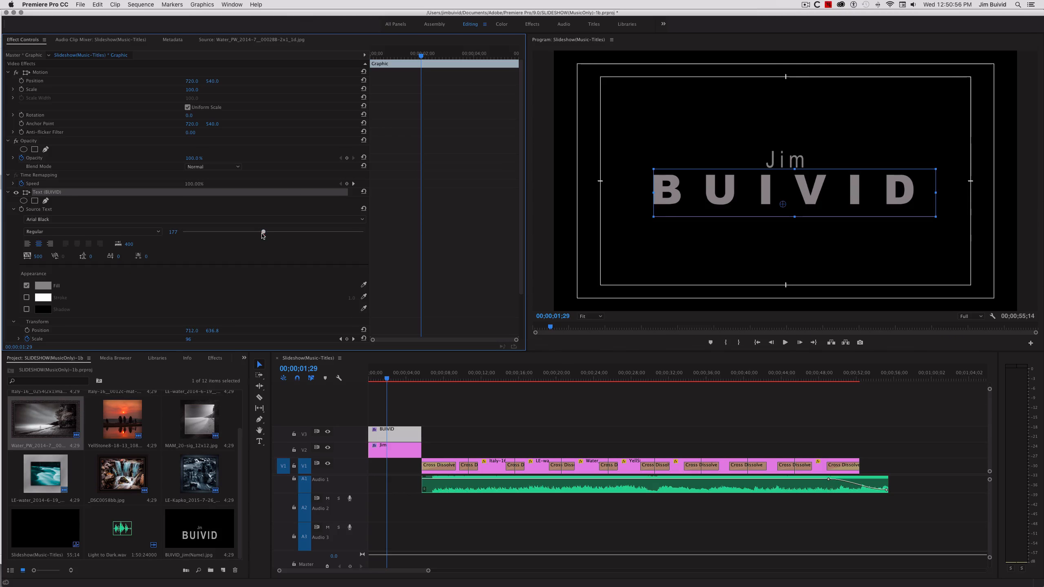
left_click(263, 234)
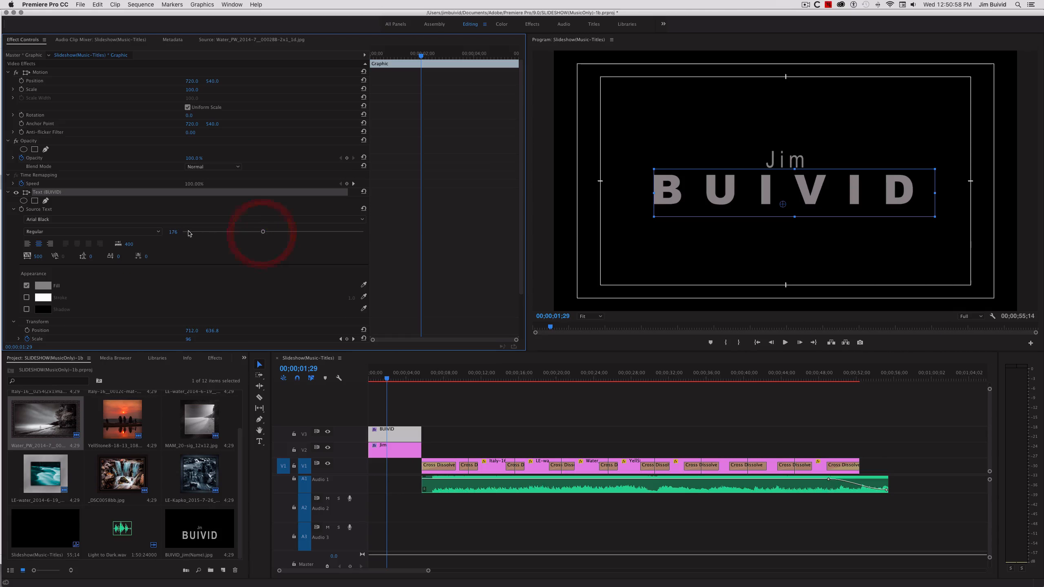
left_click(171, 232)
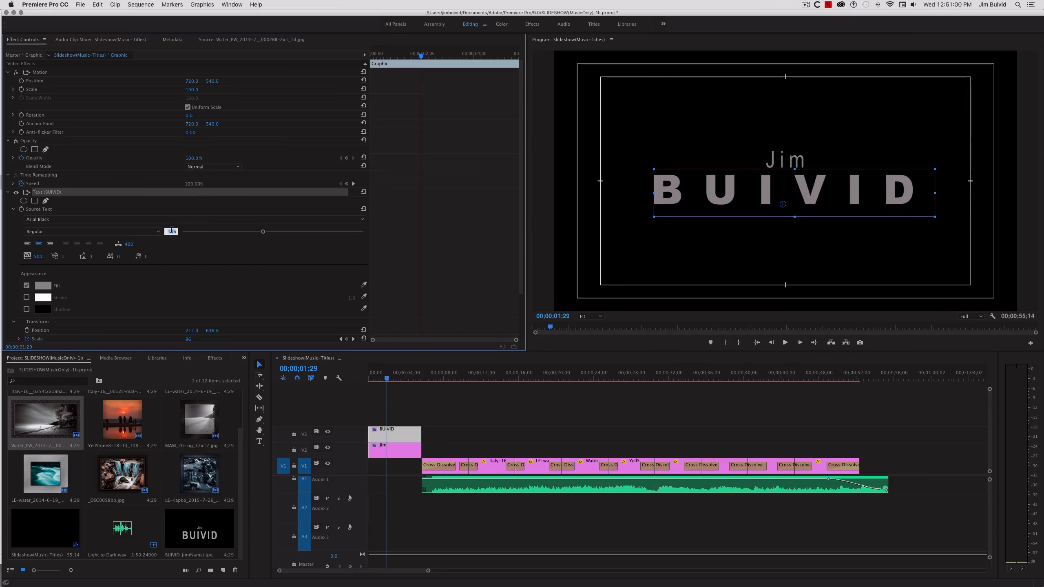
type("175")
key("Return")
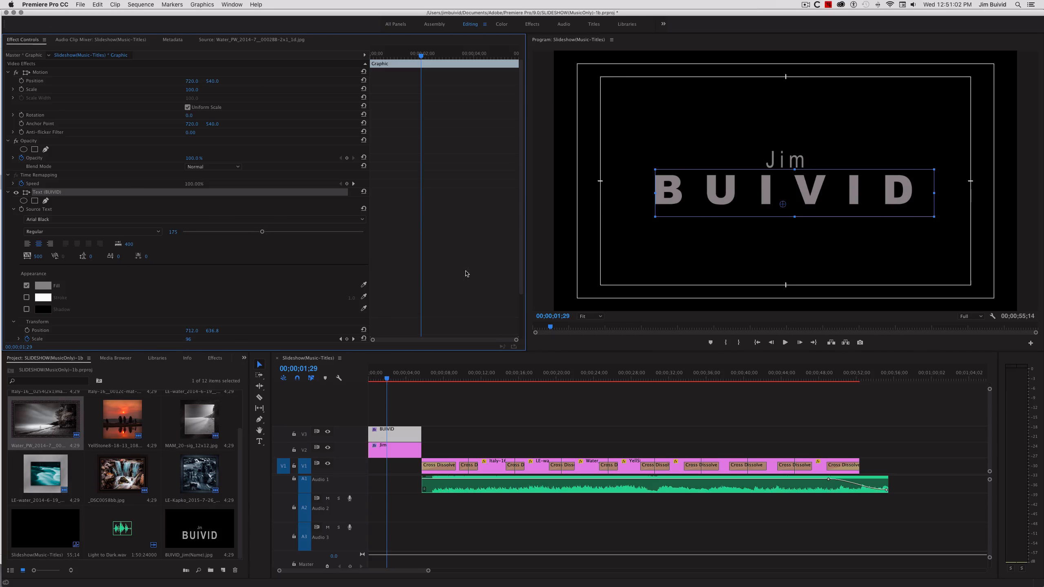
Nudge the lower title line down 10 pixels to a position of about 712, 647 and deselect it
left_click(803, 194)
key("shift+Down")
key("shift+Down")
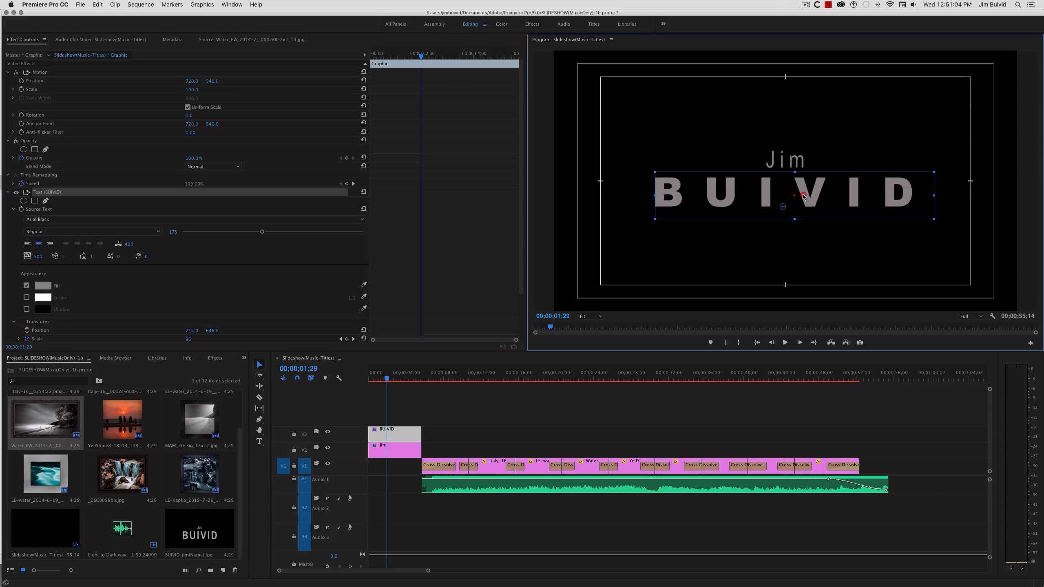
left_click(739, 234)
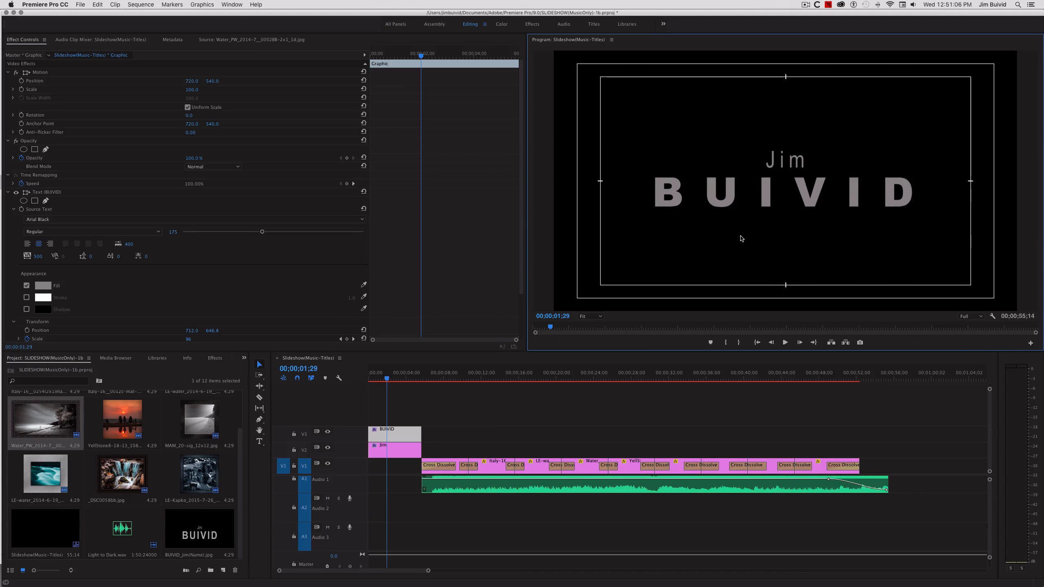
Preview both title lines from the start of the sequence to about 00;00;05;16
left_click(756, 342)
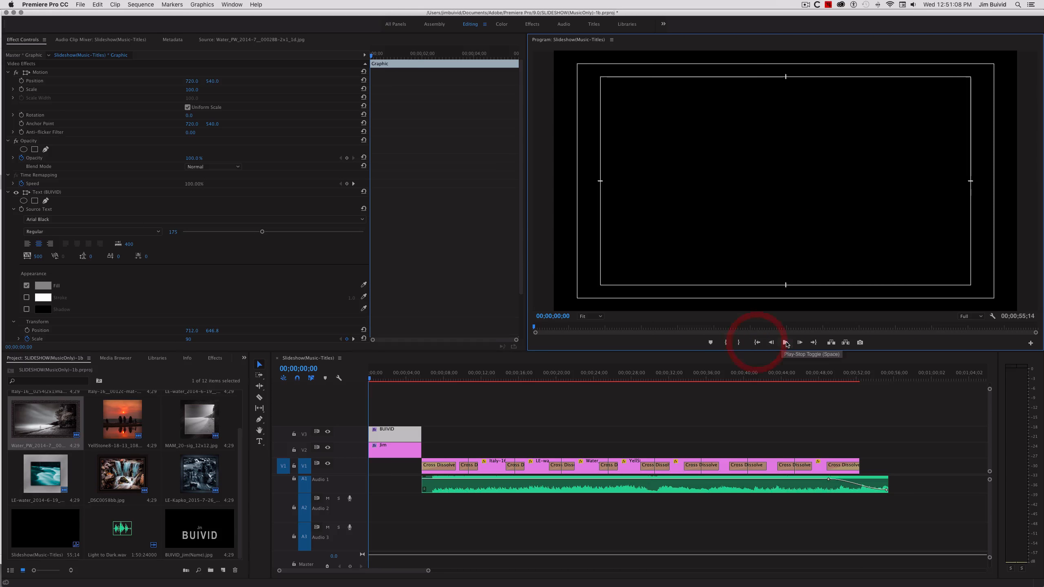
left_click(785, 342)
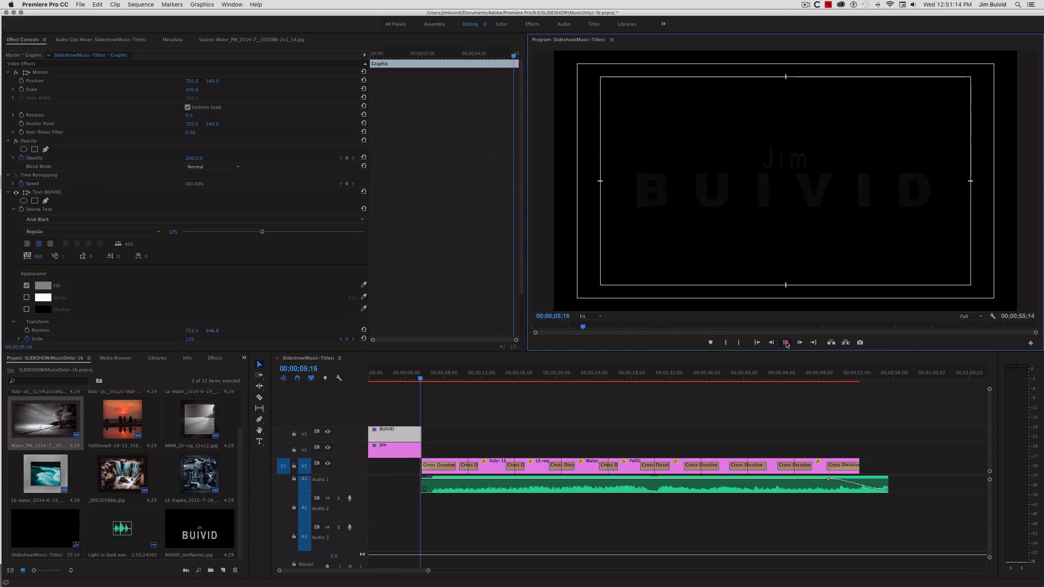
left_click(786, 342)
Shift the surname title clip on V3 about one second later in the timeline and replay the opening into the first photo
left_click_drag(421, 381, 399, 383)
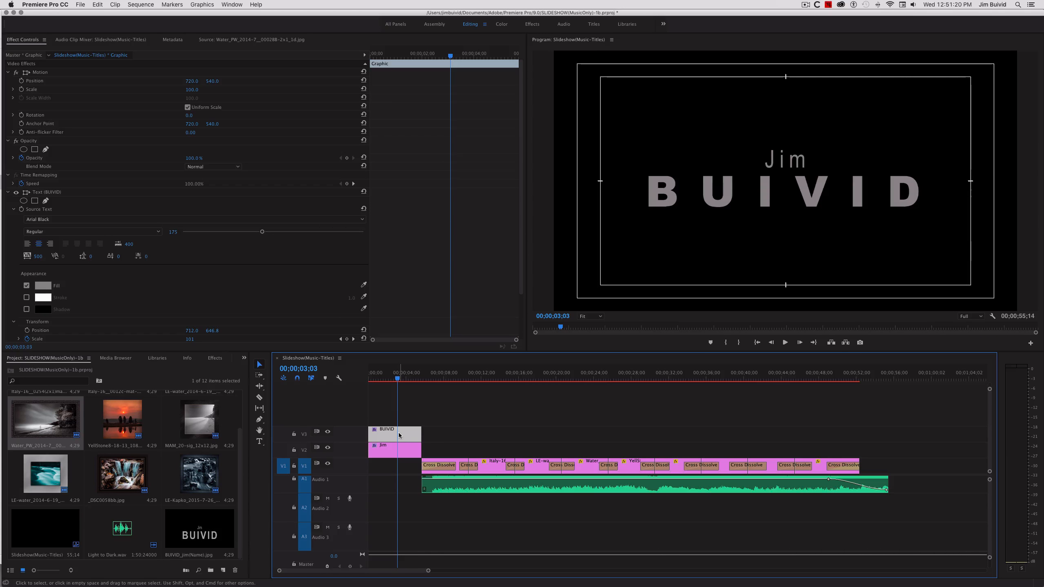
left_click_drag(400, 433, 410, 435)
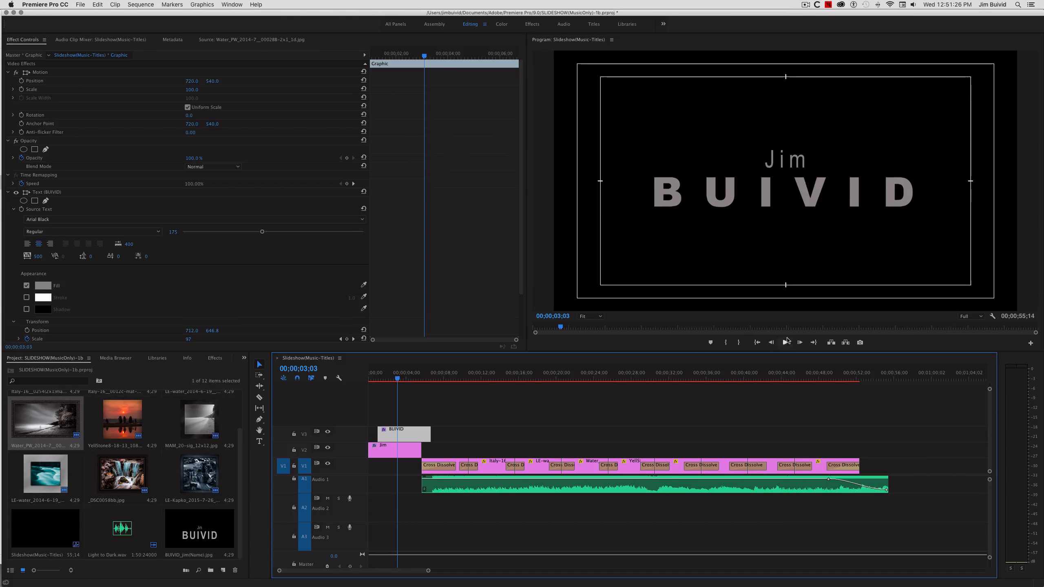
left_click(756, 342)
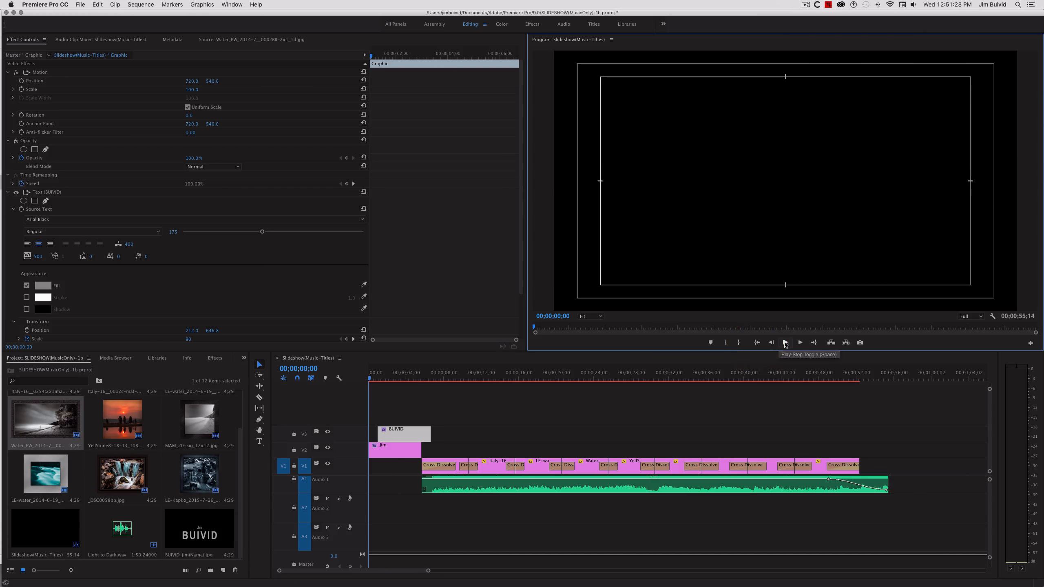
left_click(785, 343)
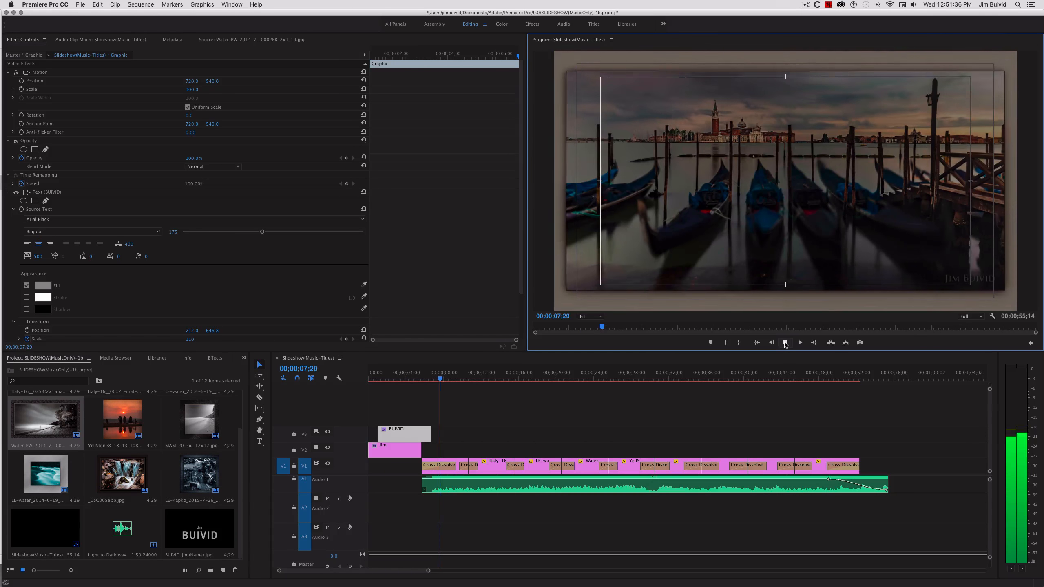
left_click(785, 343)
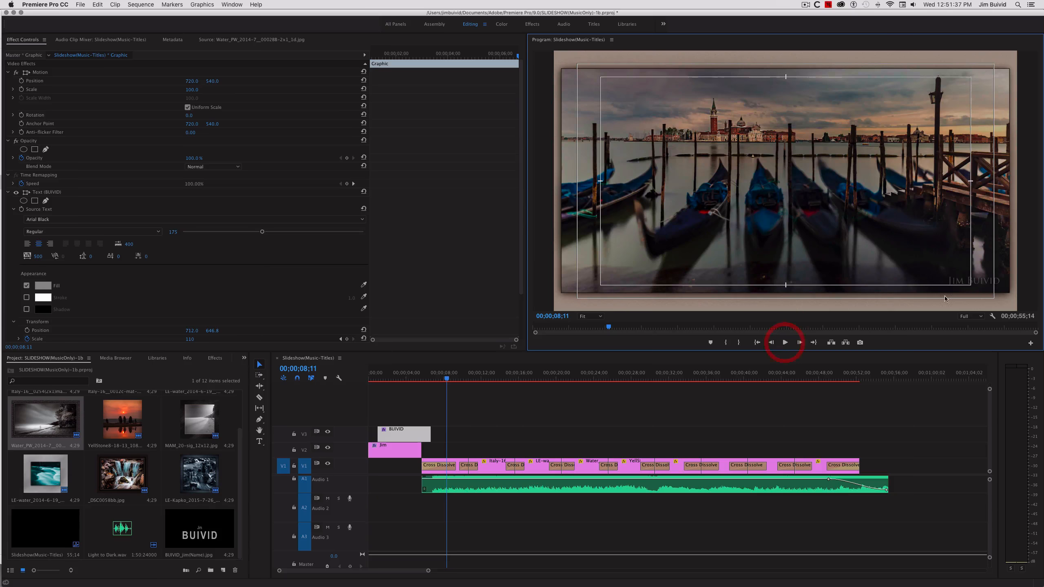
Hide the safe margins and play the opening from the start to about 00;00;10;01 in the maximized program monitor
left_click(992, 318)
left_click(933, 493)
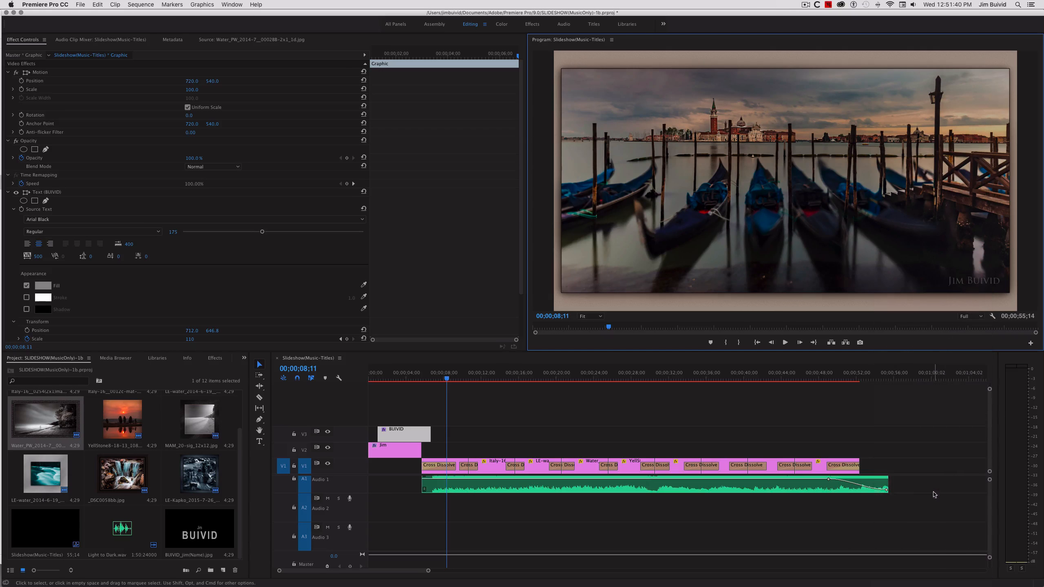
left_click(756, 343)
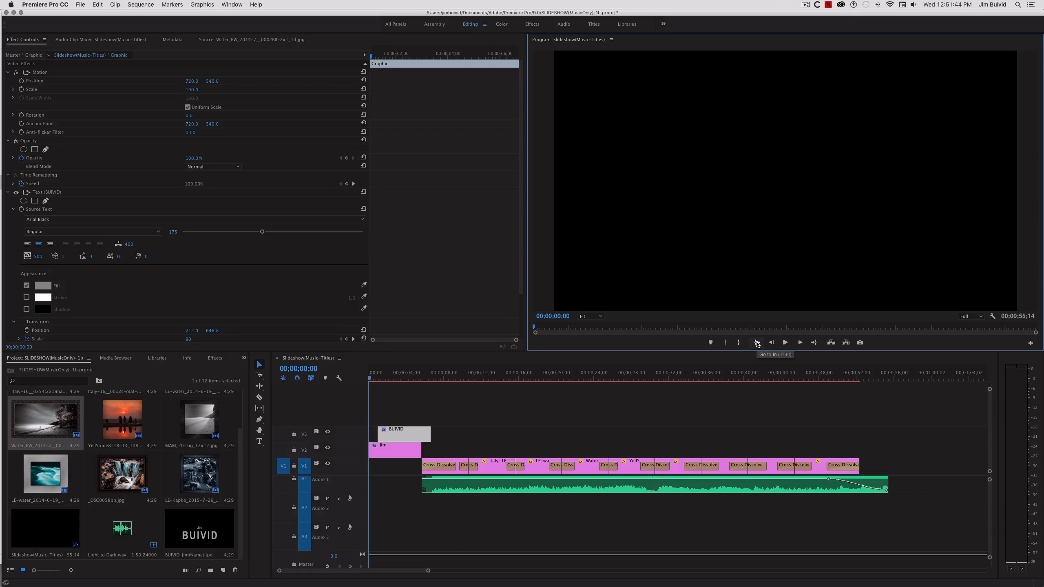
key("grave")
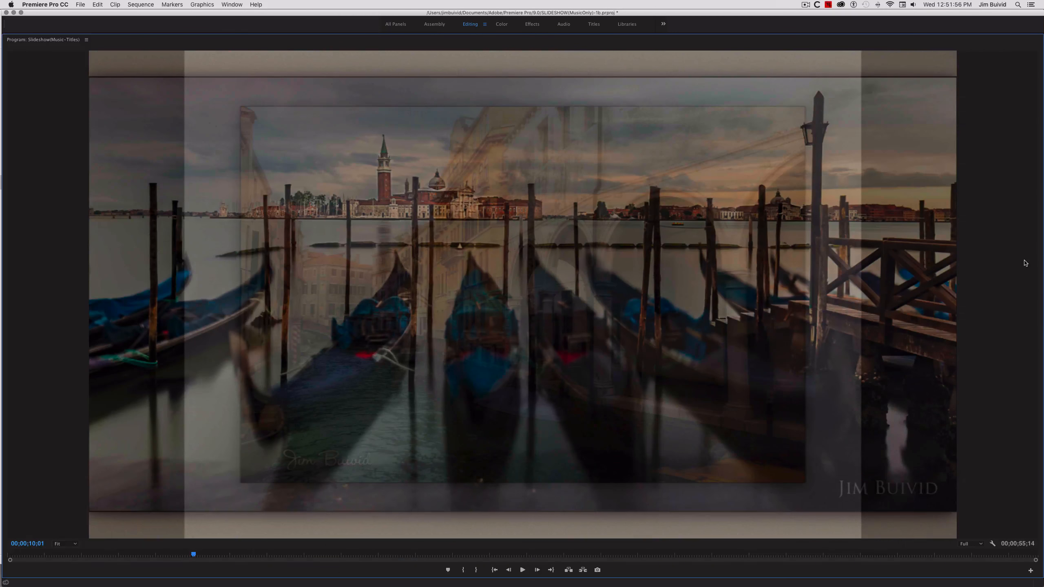
key("grave")
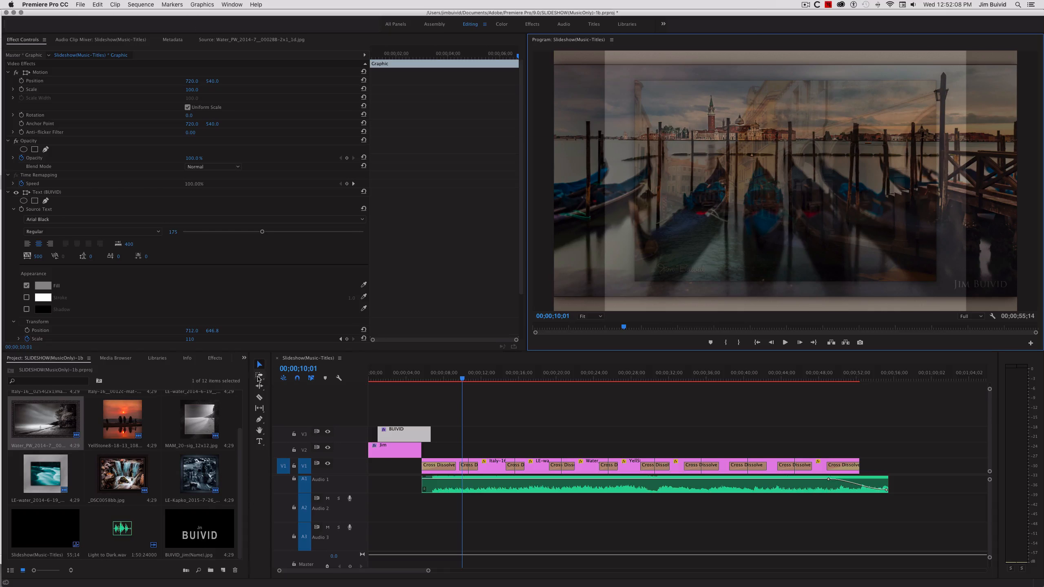
Shift all photo clips and the music together about 2 seconds earlier so they overlap the titles
left_click(259, 377)
left_click(429, 474)
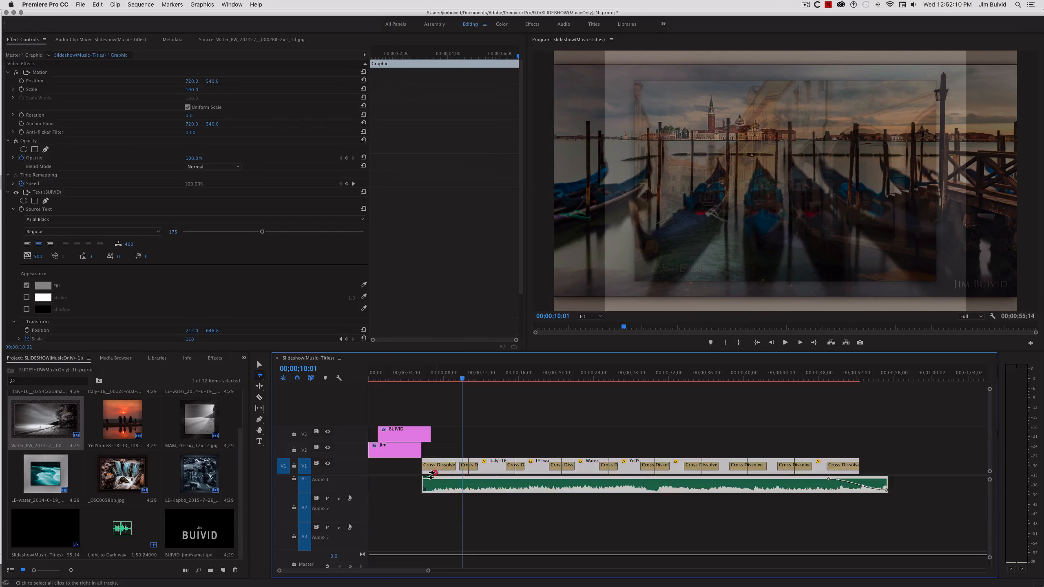
left_click_drag(457, 469, 435, 468)
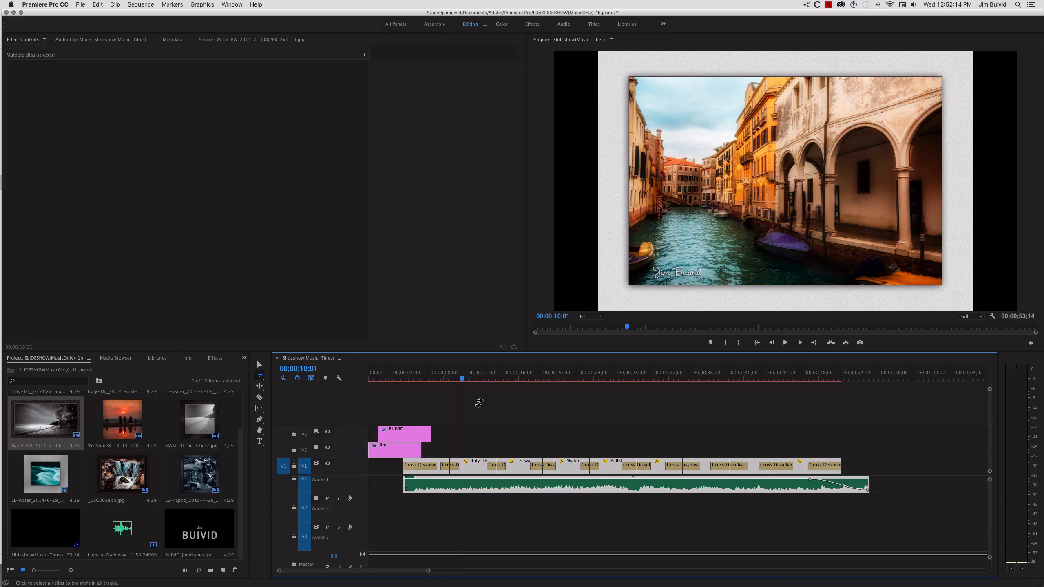
Play the whole slideshow from the start to its end in the maximized program monitor, and restore the normal layout
left_click(757, 342)
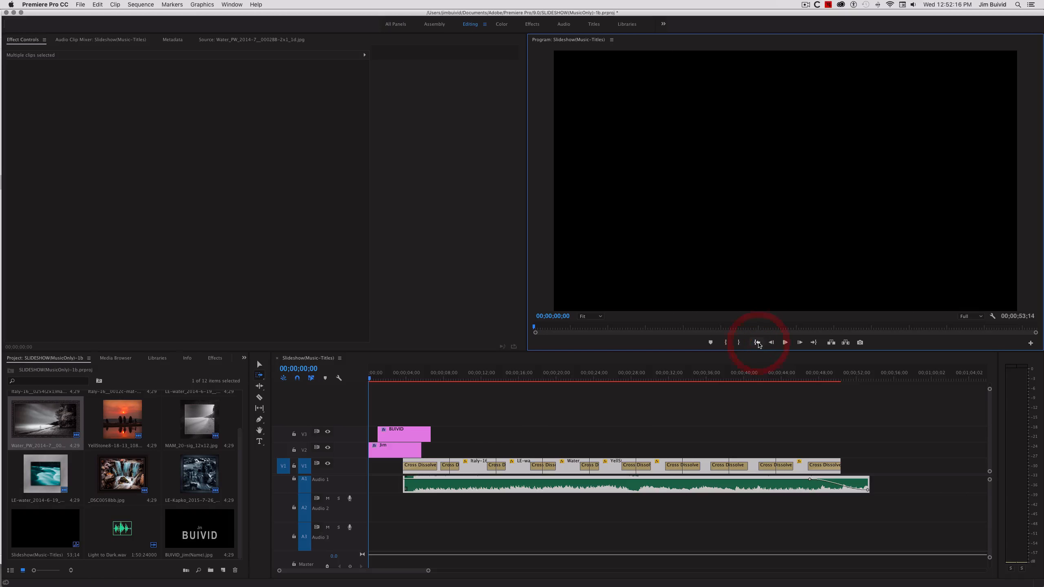
key("grave")
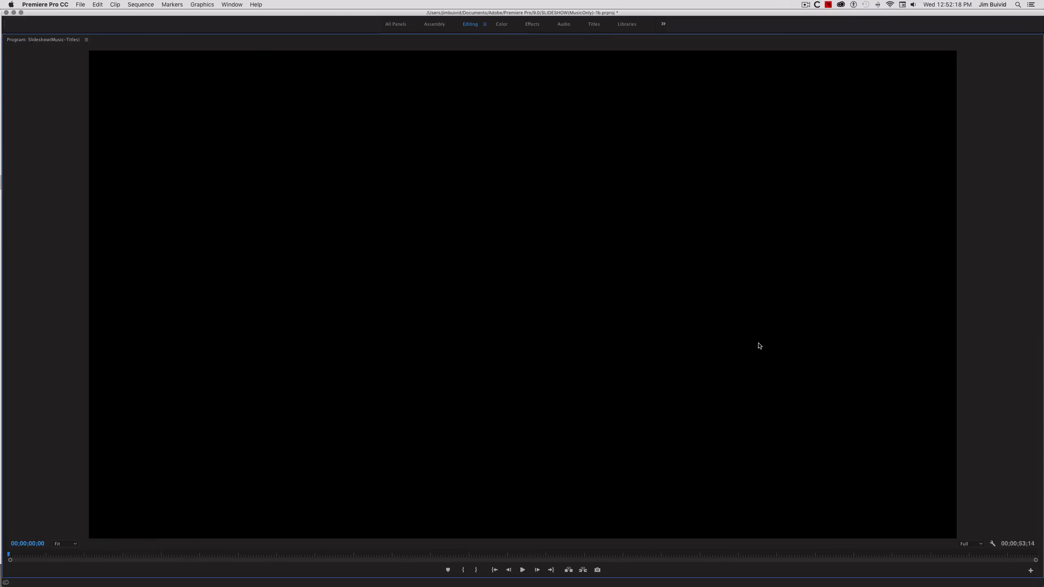
key("space")
key("grave")
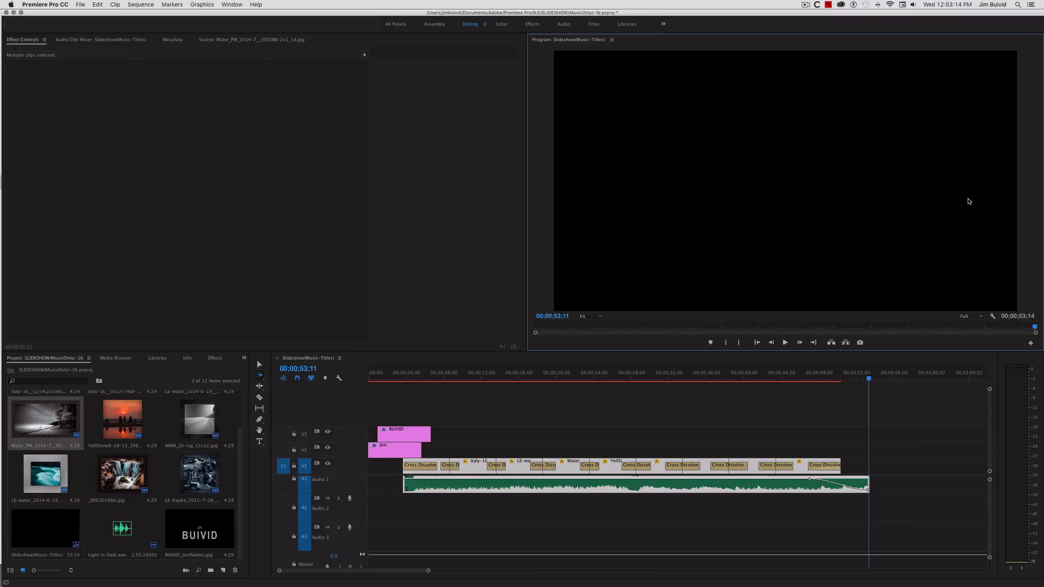